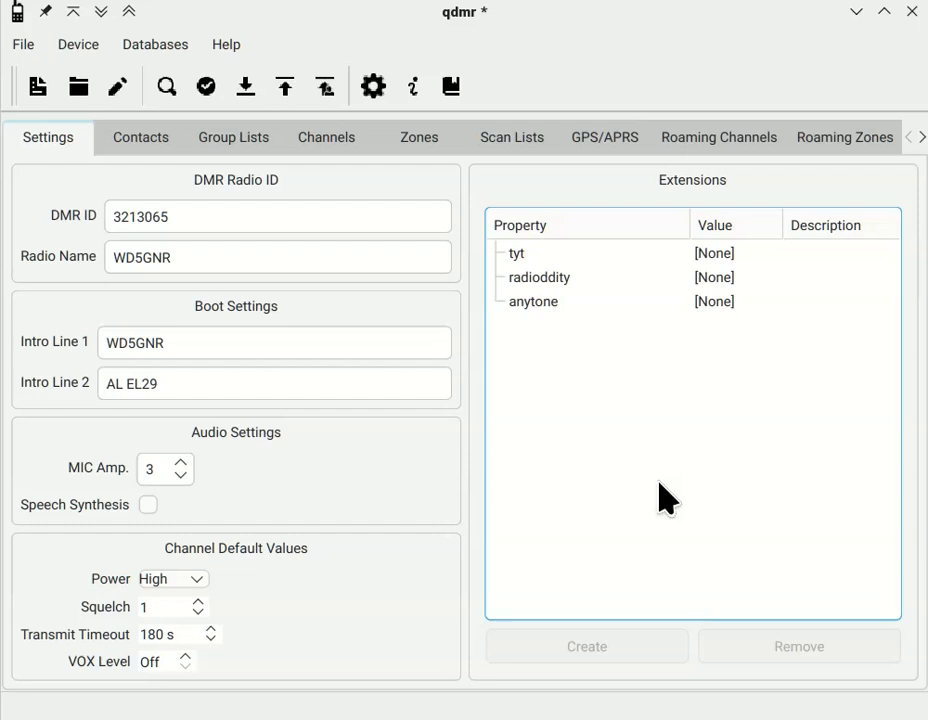
{"action": "left_click", "coordinate": [347, 388]}
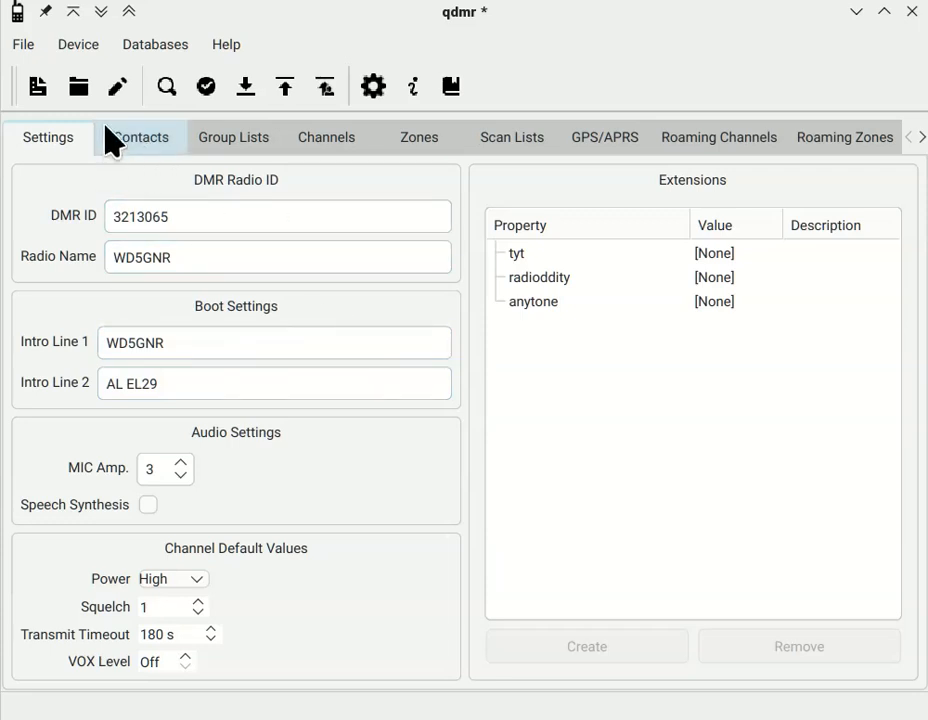
{"action": "left_click", "coordinate": [24, 44]}
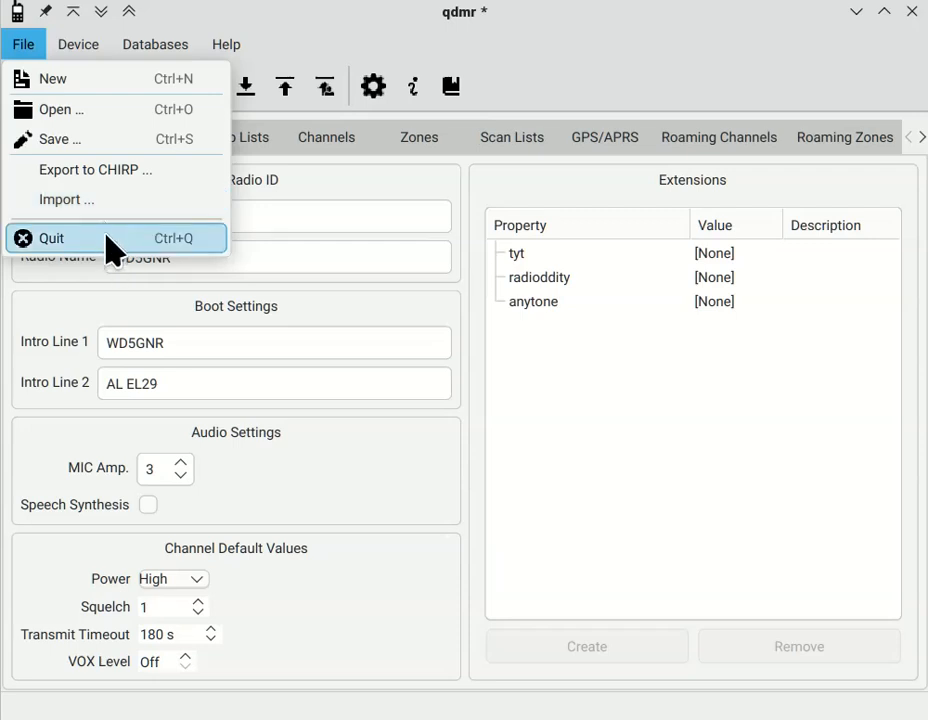
{"action": "left_click", "coordinate": [318, 30]}
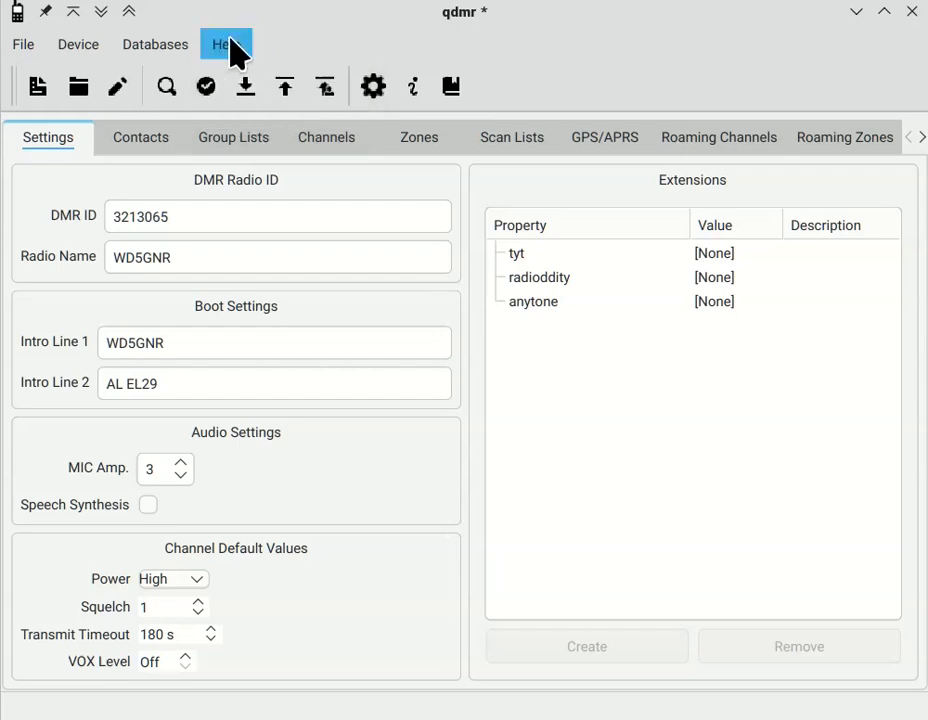
{"action": "left_click", "coordinate": [84, 46]}
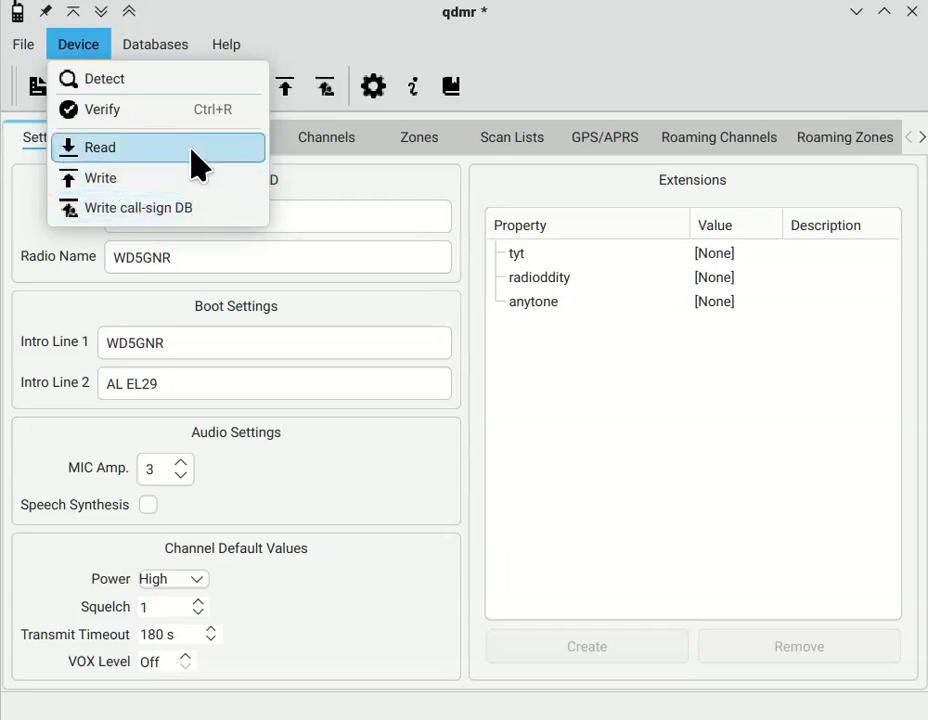
{"action": "mouse_move", "coordinate": [176, 46]}
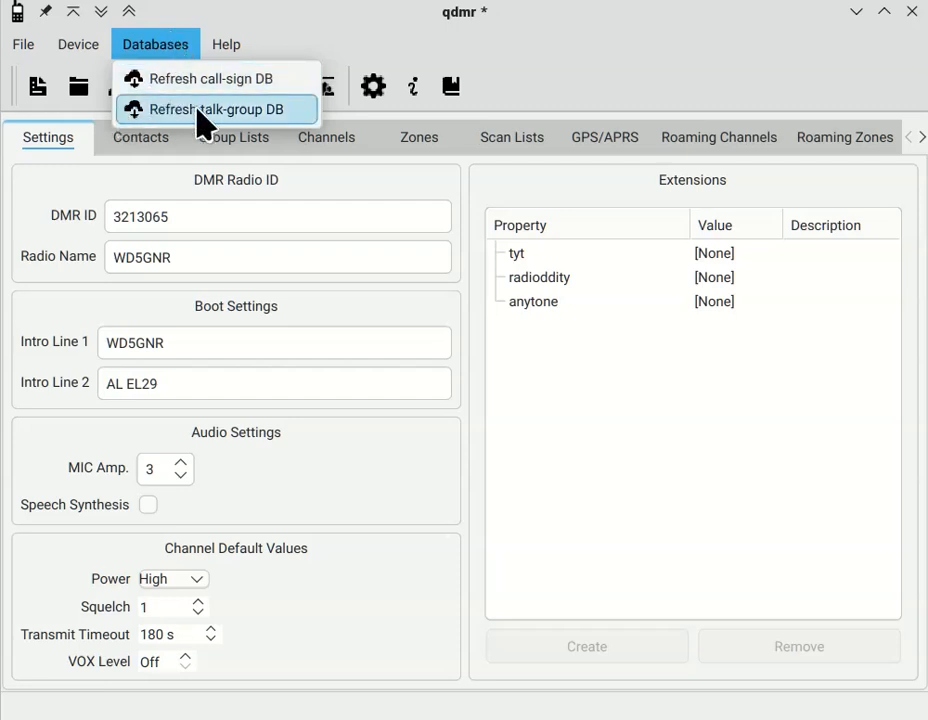
{"action": "left_click", "coordinate": [359, 28]}
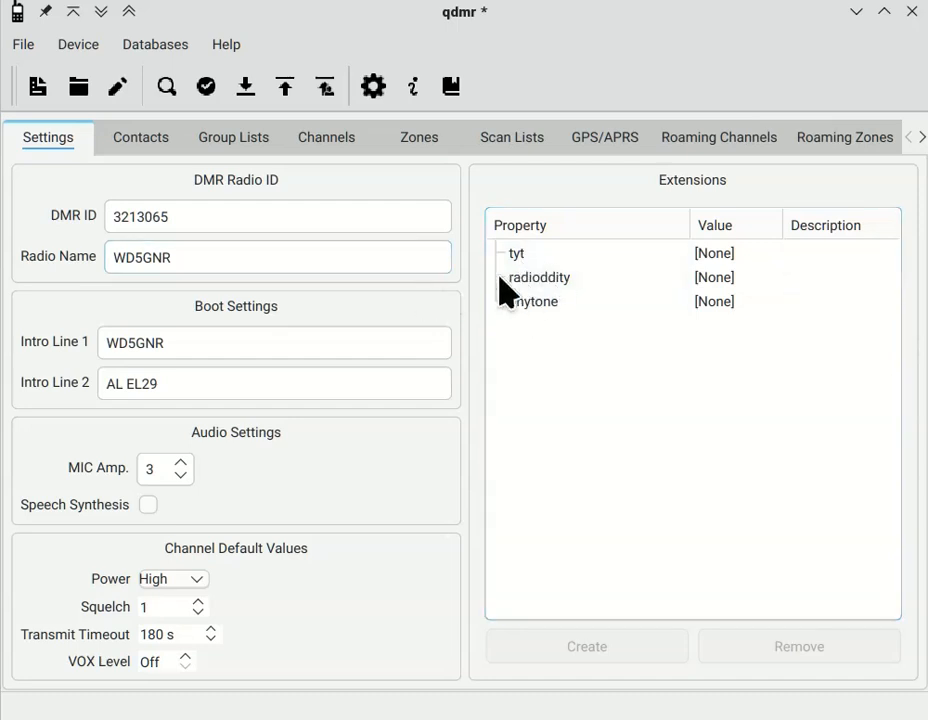
Create the anytone extension for the radio's general settings and expand its properties.
{"action": "left_click", "coordinate": [548, 315]}
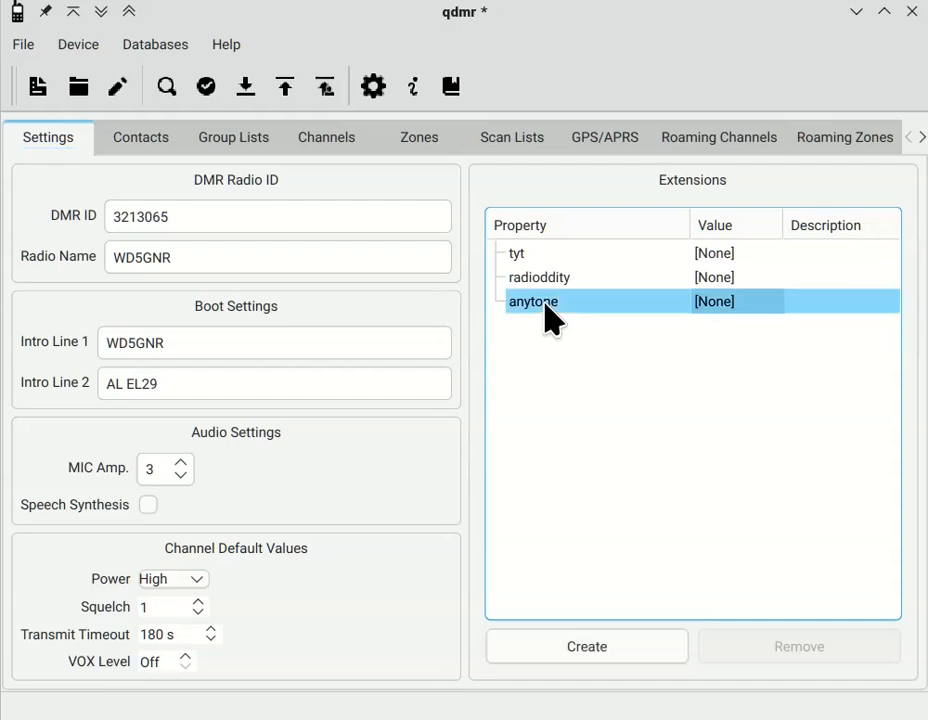
{"action": "left_click", "coordinate": [607, 648]}
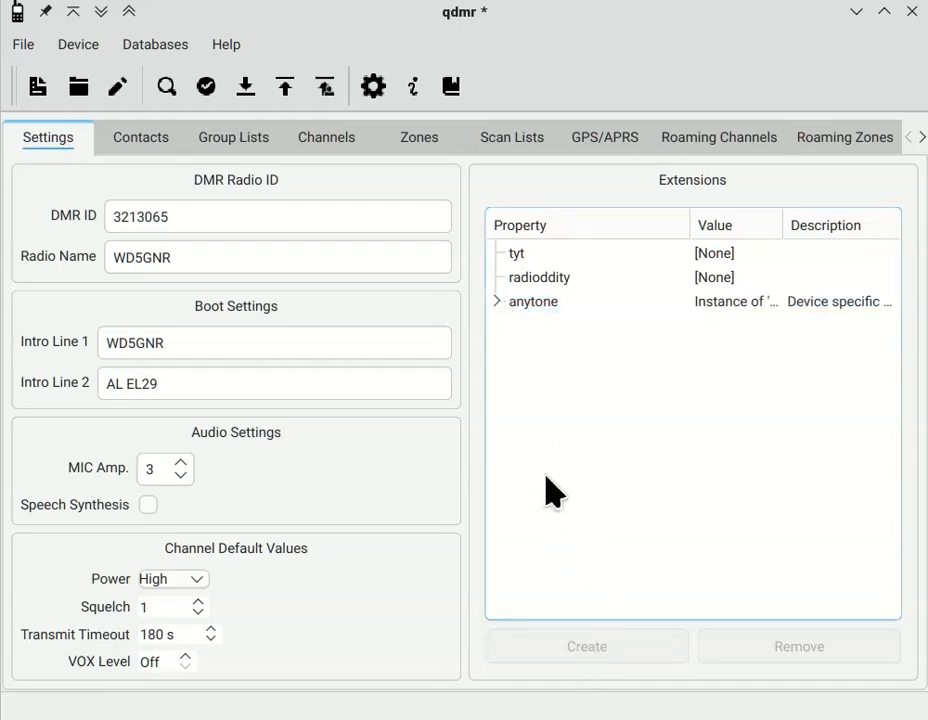
{"action": "left_click", "coordinate": [493, 302]}
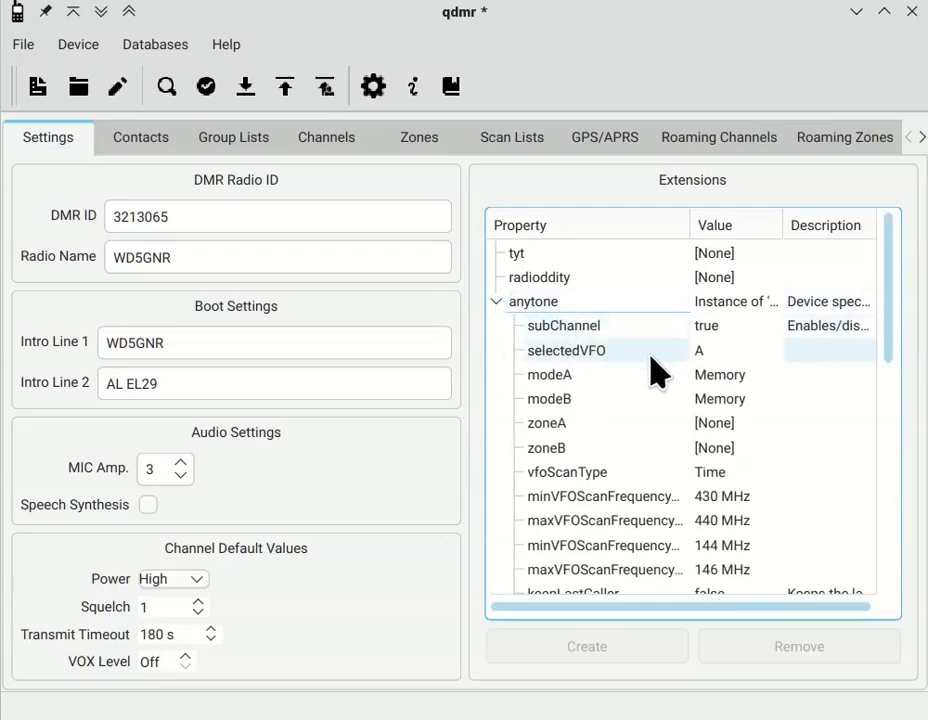
Examine the anytone extension's properties, including the entries under its displaySettings.
{"action": "scroll", "coordinate": [670, 386], "scroll_direction": "down", "scroll_amount": 3}
{"action": "scroll", "coordinate": [670, 386], "scroll_direction": "down", "scroll_amount": 2}
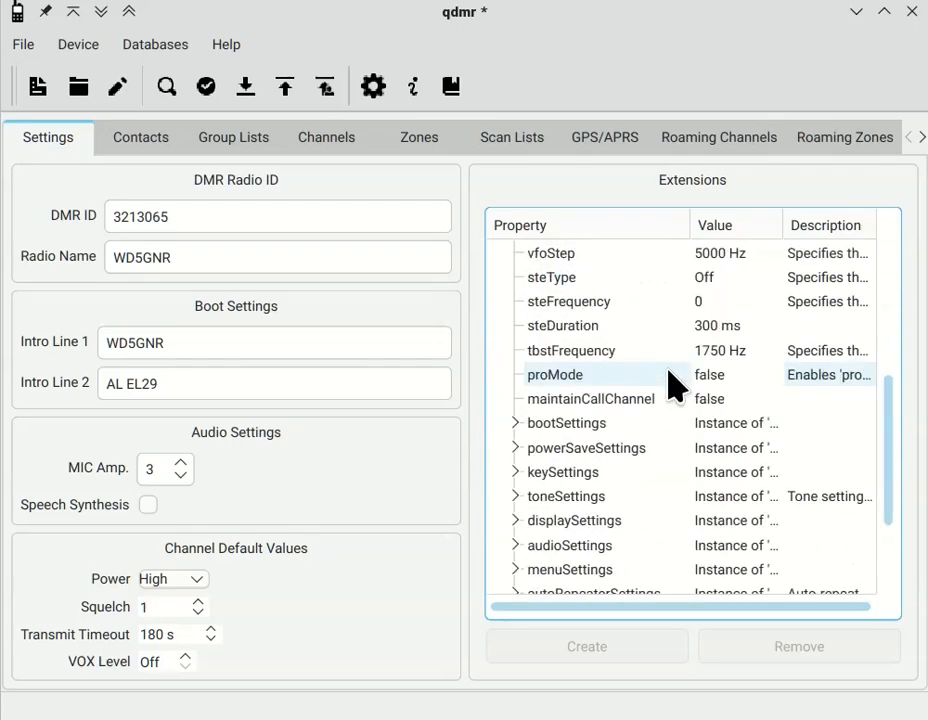
{"action": "scroll", "coordinate": [672, 385], "scroll_direction": "down", "scroll_amount": 1}
{"action": "scroll", "coordinate": [668, 358], "scroll_direction": "down", "scroll_amount": 1}
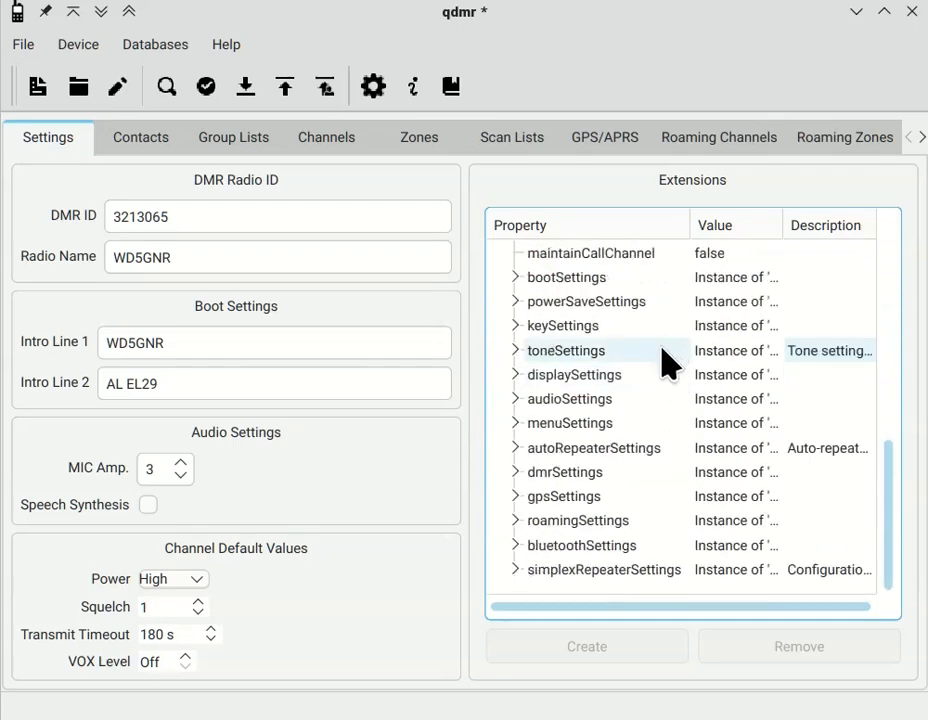
{"action": "left_click", "coordinate": [514, 375]}
{"action": "scroll", "coordinate": [610, 392], "scroll_direction": "down", "scroll_amount": 1}
{"action": "scroll", "coordinate": [622, 415], "scroll_direction": "down", "scroll_amount": 5}
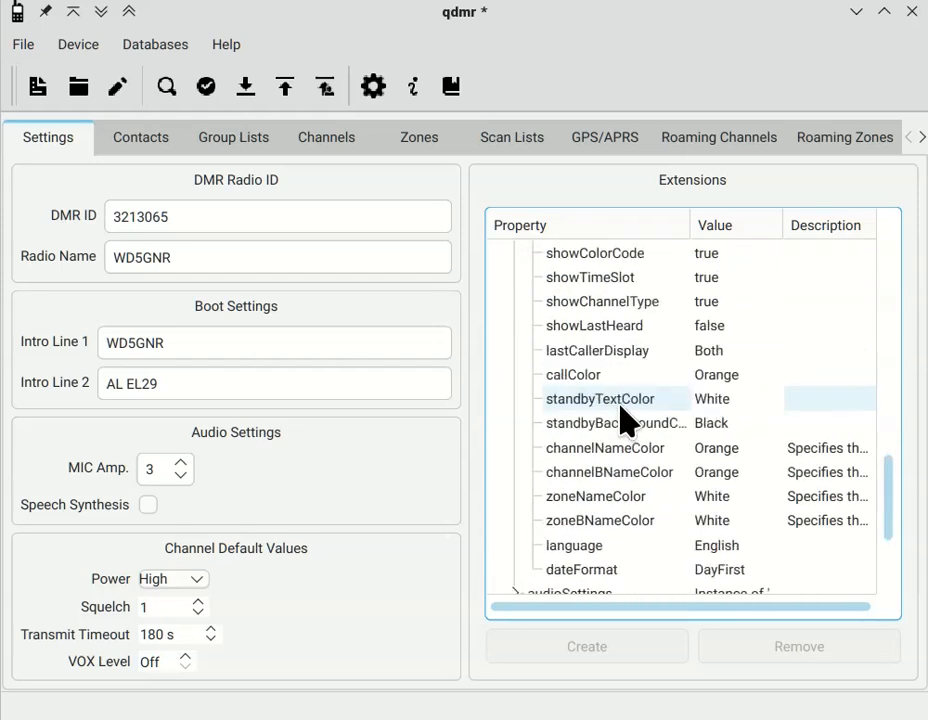
{"action": "scroll", "coordinate": [621, 418], "scroll_direction": "up", "scroll_amount": 10}
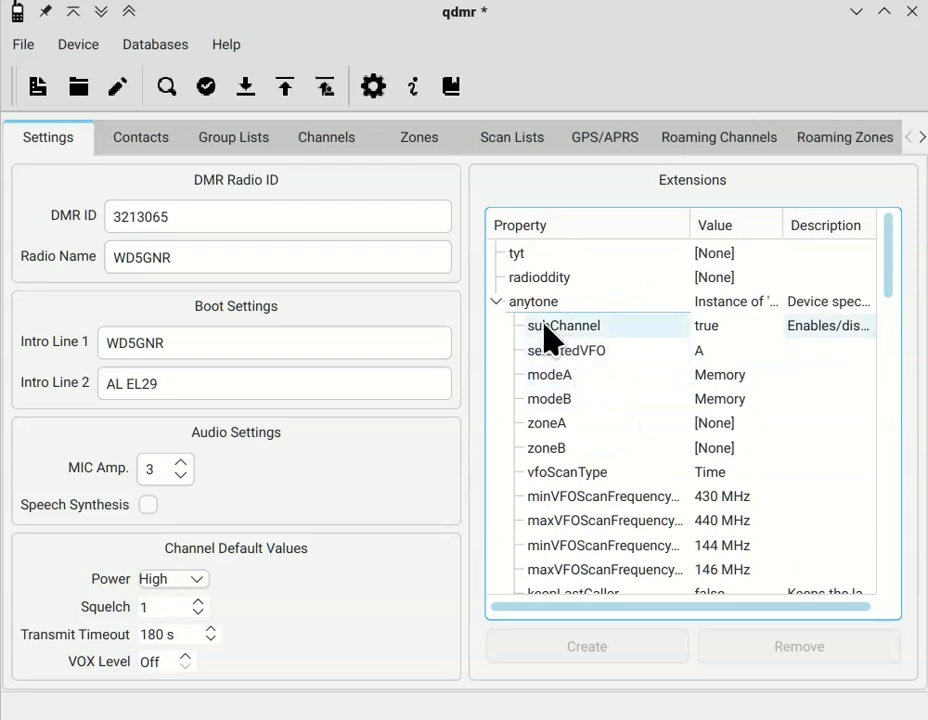
Collapse the anytone extension and remove it from the radio's general settings.
{"action": "left_click", "coordinate": [496, 302]}
{"action": "left_click", "coordinate": [543, 304]}
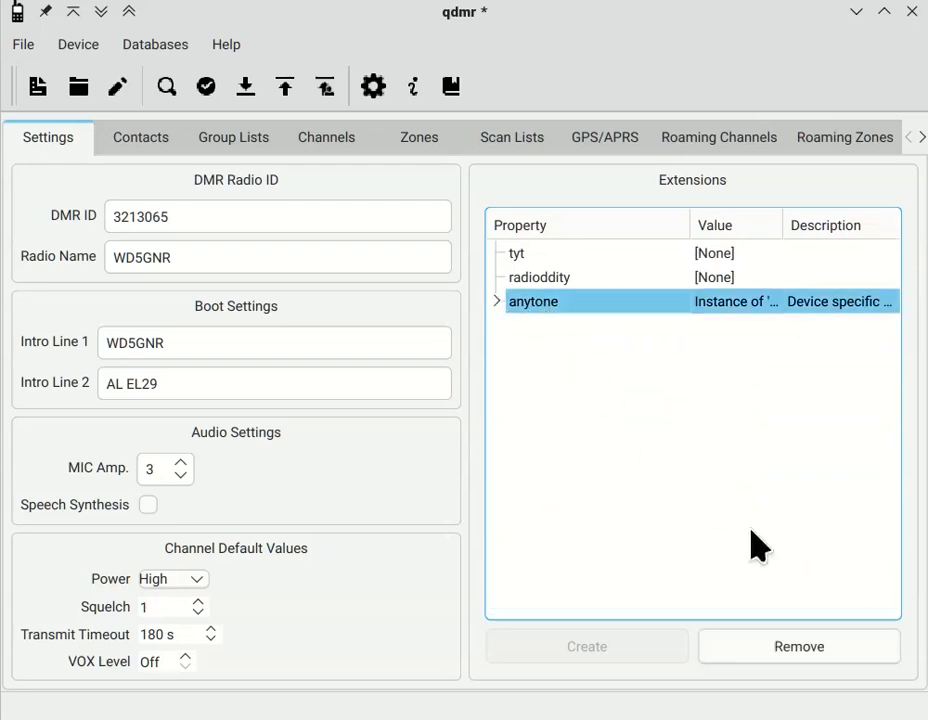
{"action": "left_click", "coordinate": [815, 657]}
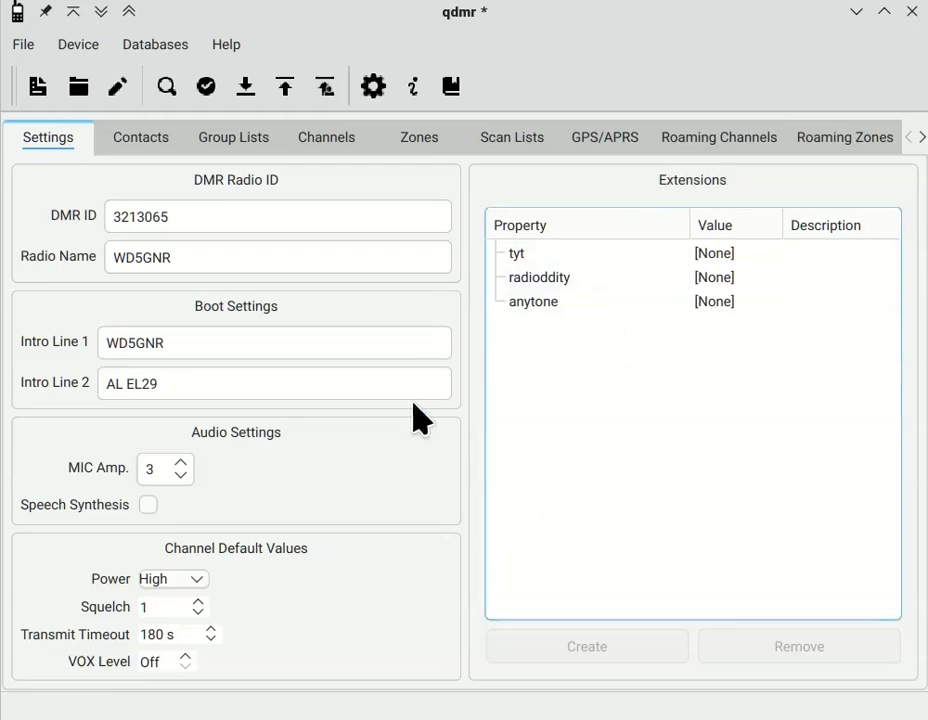
Look through the whole contact list and the fields offered for a new DTMF contact.
{"action": "left_click", "coordinate": [140, 148]}
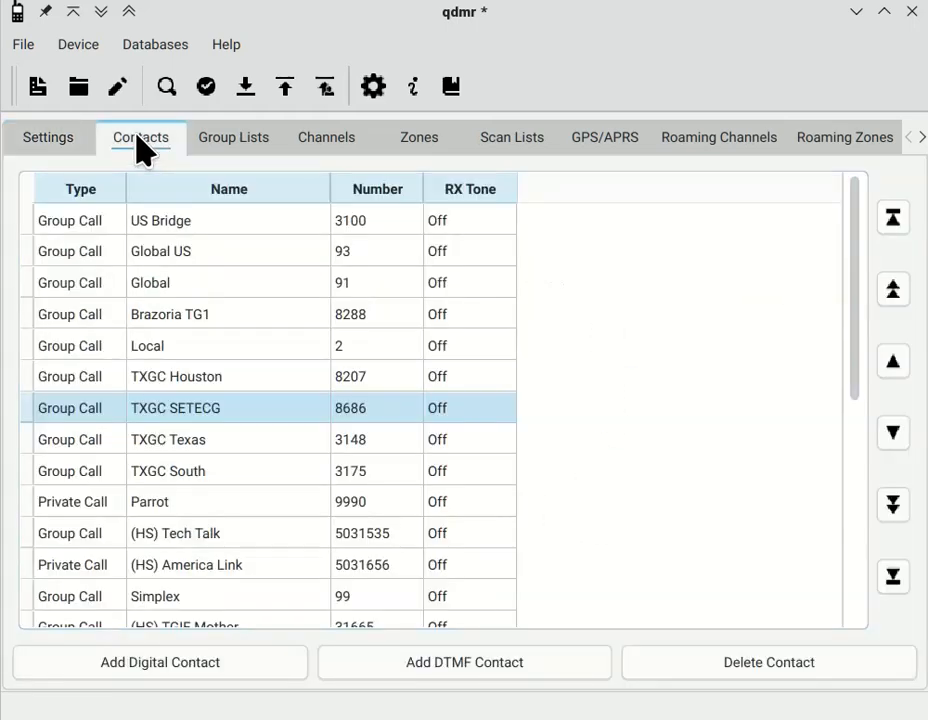
{"action": "left_click", "coordinate": [856, 425]}
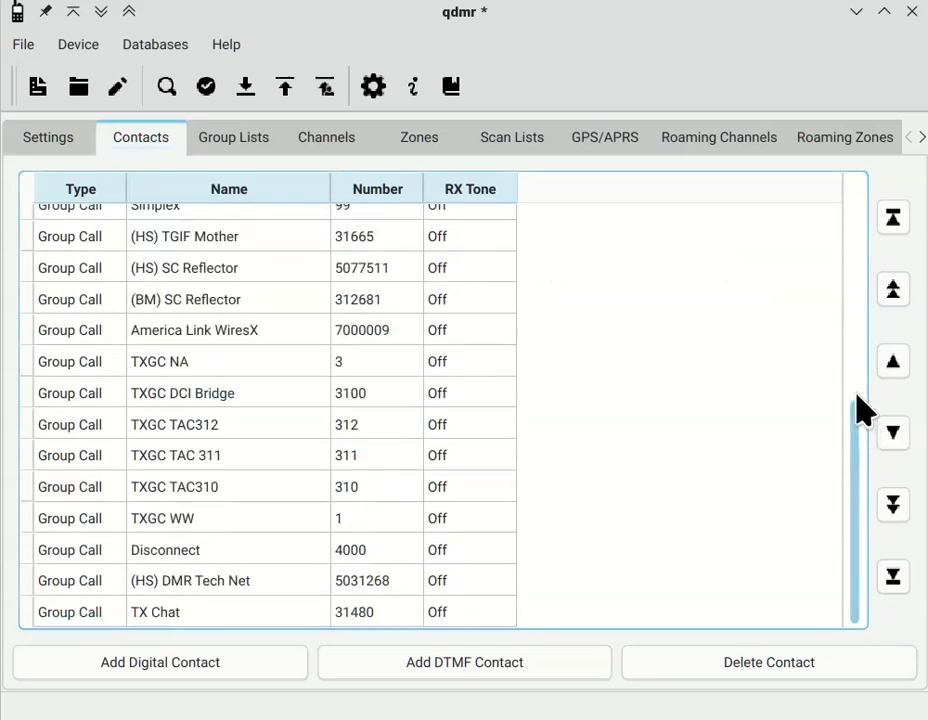
{"action": "left_click_drag", "start_coordinate": [856, 430], "coordinate": [853, 197]}
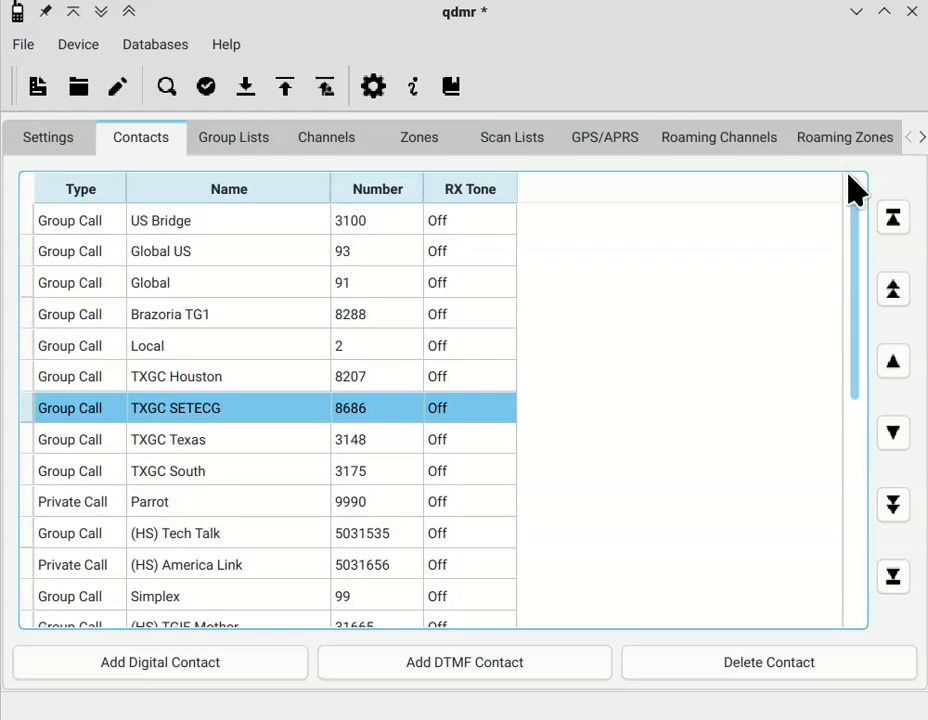
{"action": "left_click_drag", "start_coordinate": [852, 196], "coordinate": [891, 415]}
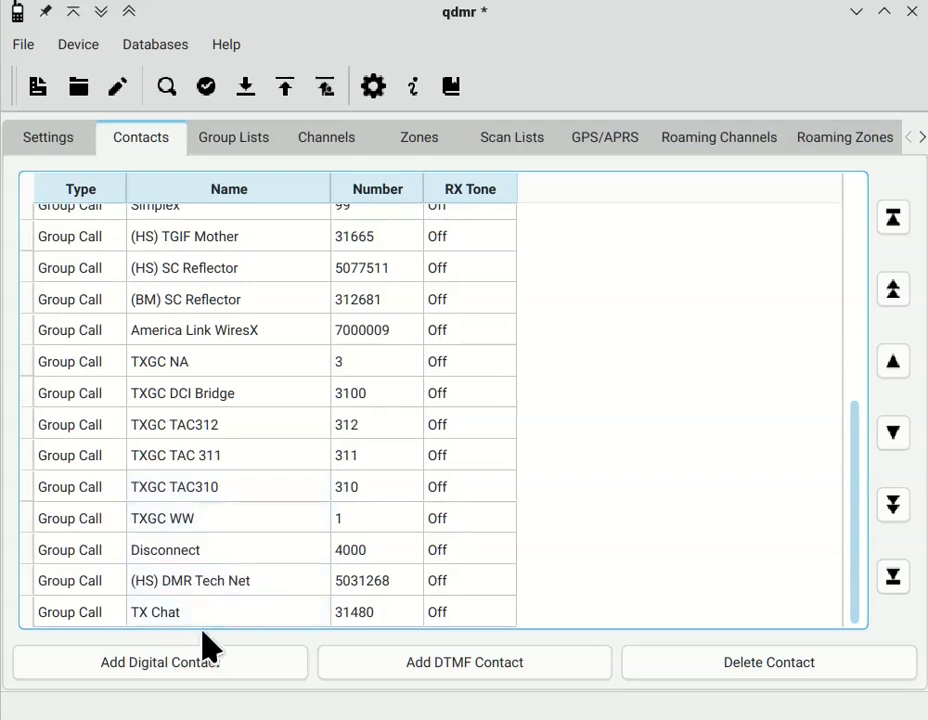
{"action": "left_click", "coordinate": [447, 677]}
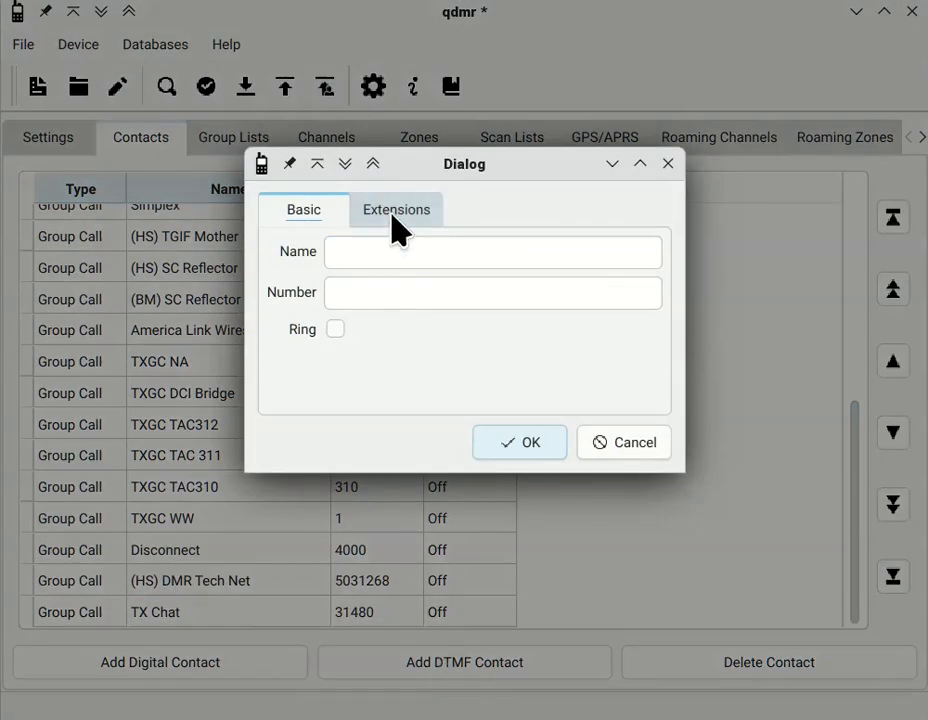
{"action": "left_click", "coordinate": [621, 452]}
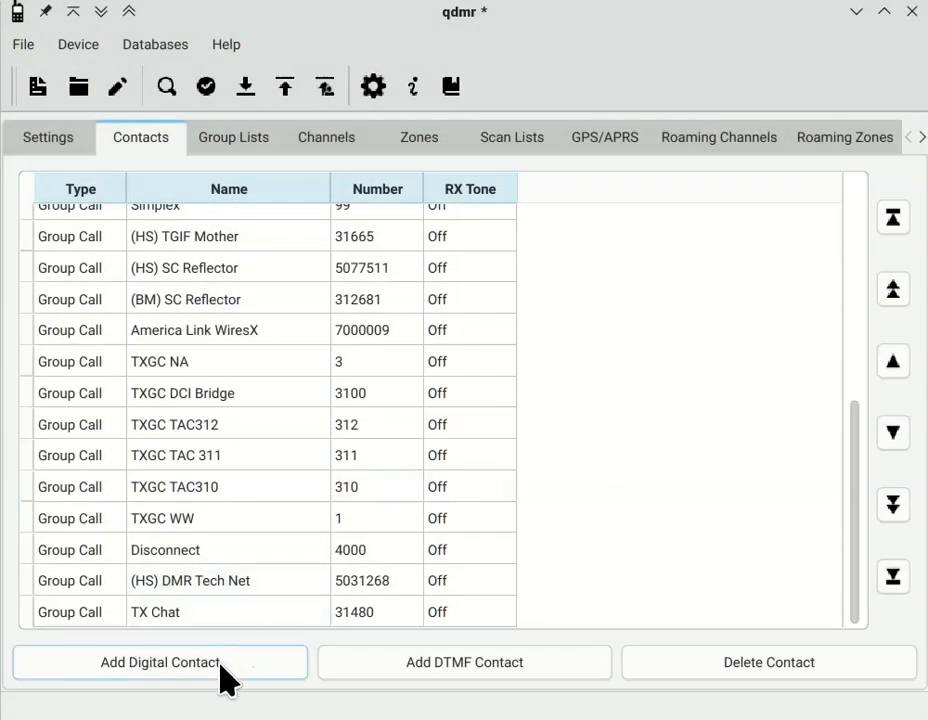
Start a new digital contact of type Group Call and fill it in from the suggested Texas TAC talk group.
{"action": "left_click", "coordinate": [200, 668]}
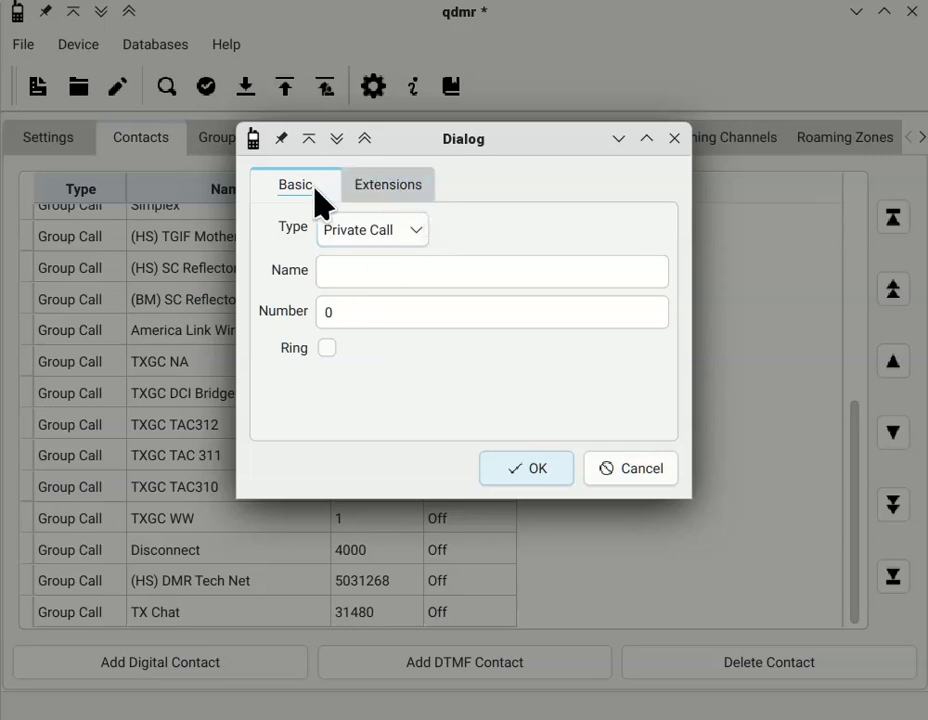
{"action": "left_click", "coordinate": [406, 232]}
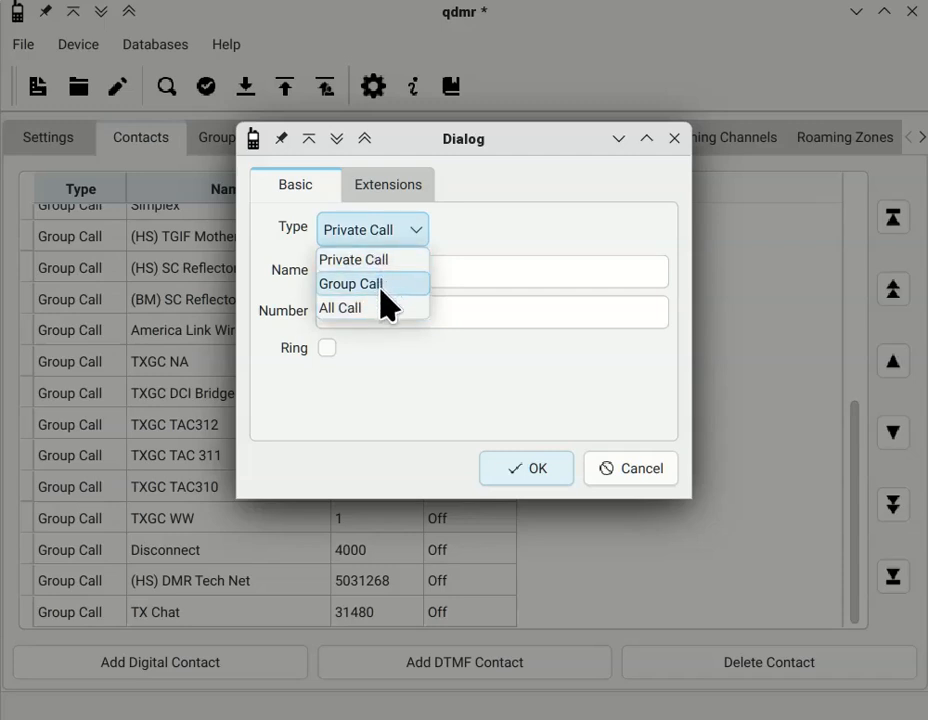
{"action": "left_click", "coordinate": [390, 270]}
{"action": "left_click", "coordinate": [327, 311]}
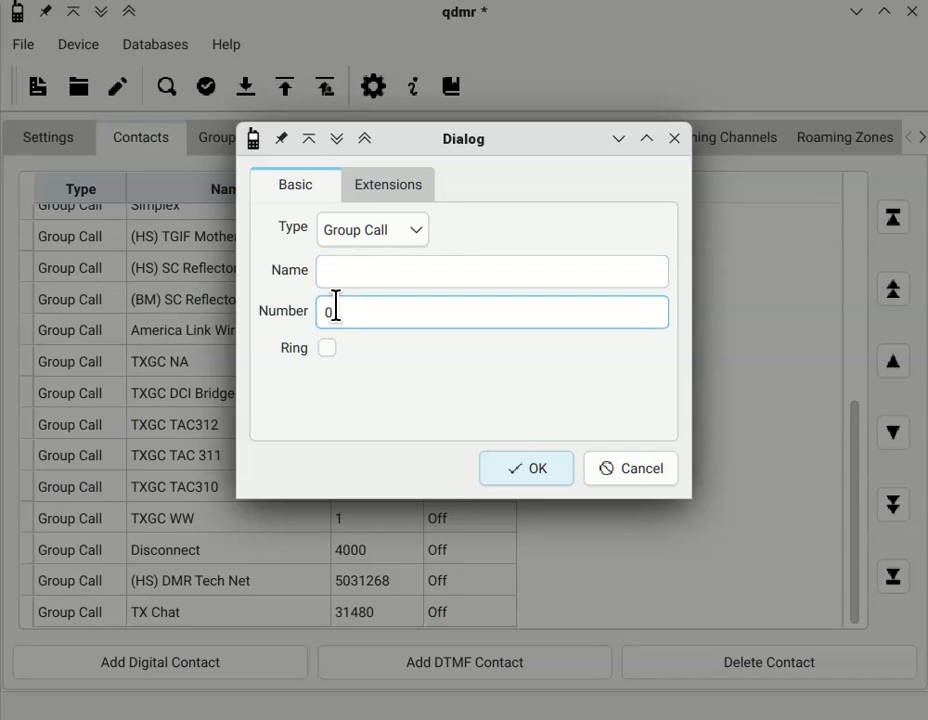
{"action": "left_click", "coordinate": [354, 270]}
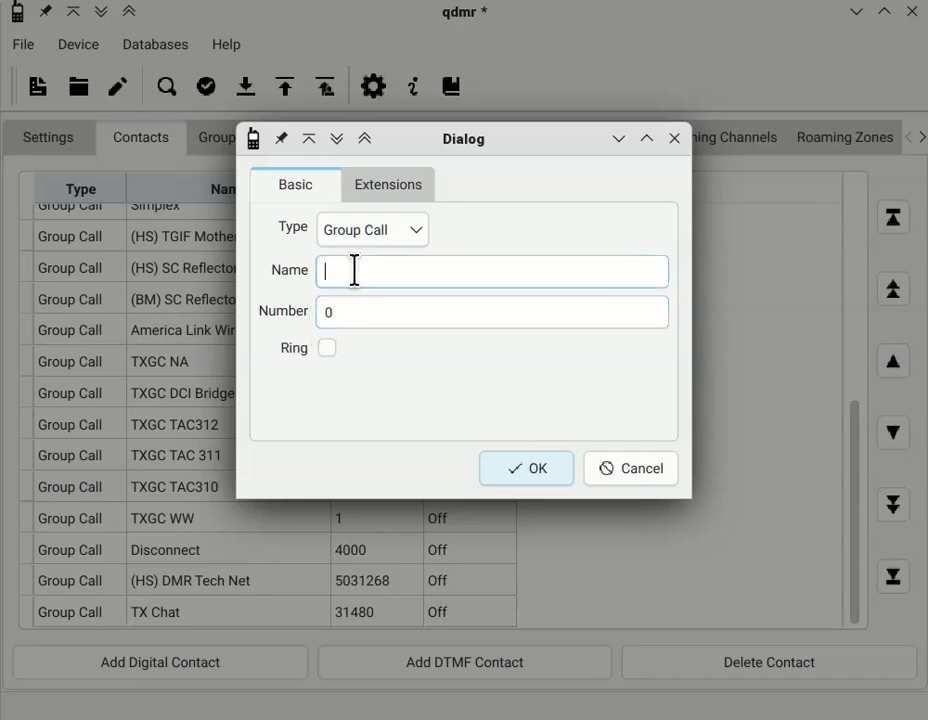
{"action": "type", "text": "Texas TAC"}
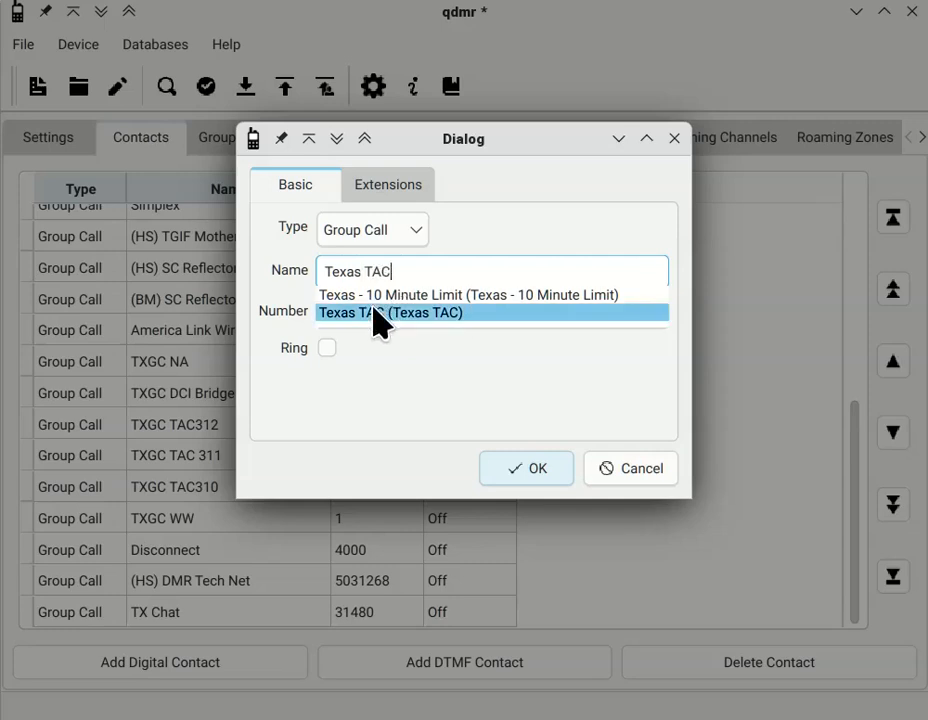
{"action": "left_click", "coordinate": [380, 316]}
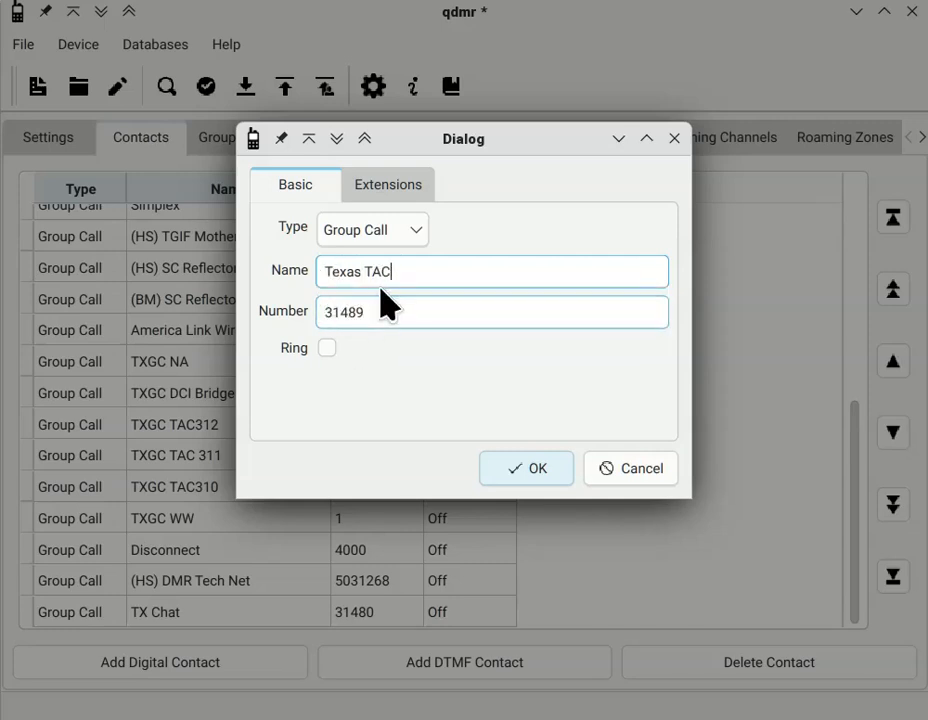
Replace the new contact's name and number with the suggested Asia, Middle East talk group.
{"action": "left_click_drag", "start_coordinate": [392, 271], "coordinate": [305, 287]}
{"action": "key", "text": "BackSpace"}
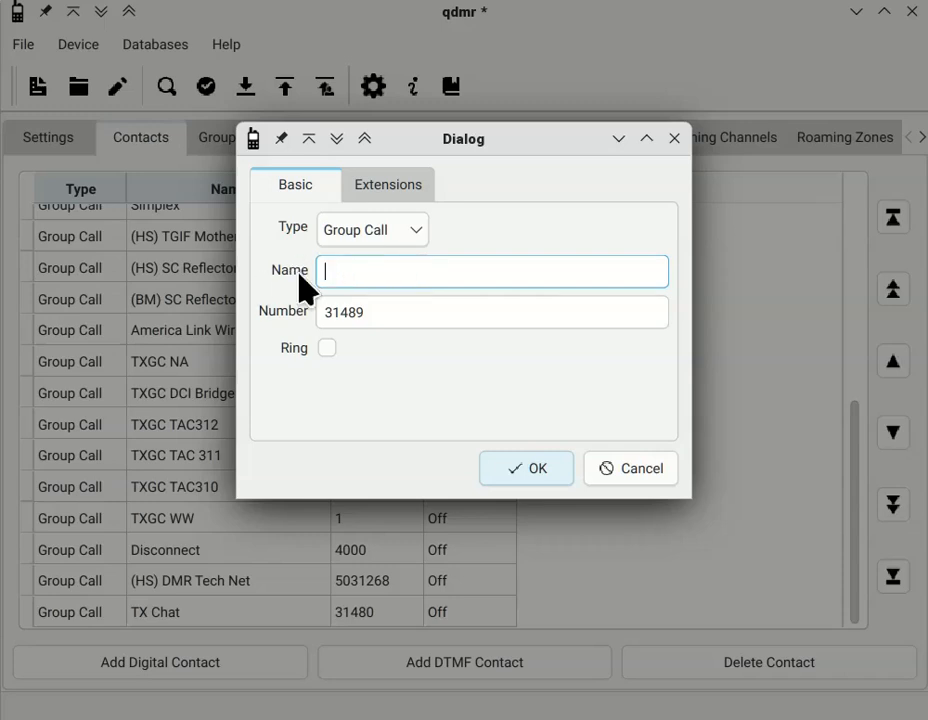
{"action": "left_click", "coordinate": [394, 310]}
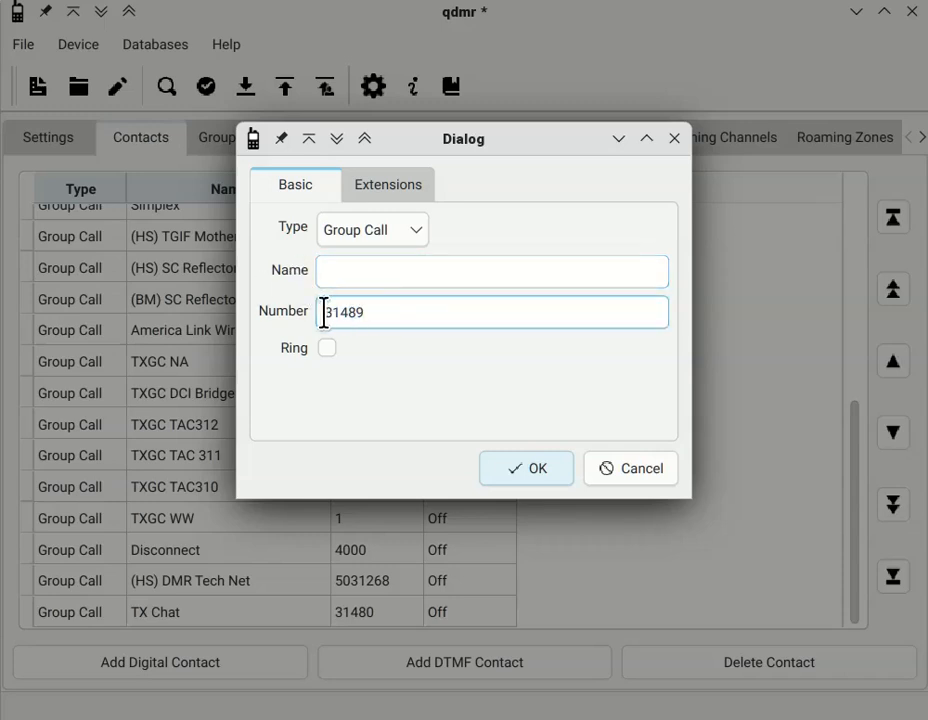
{"action": "double_click", "coordinate": [371, 311]}
{"action": "key", "text": "BackSpace"}
{"action": "left_click", "coordinate": [373, 278]}
{"action": "type", "text": "As"}
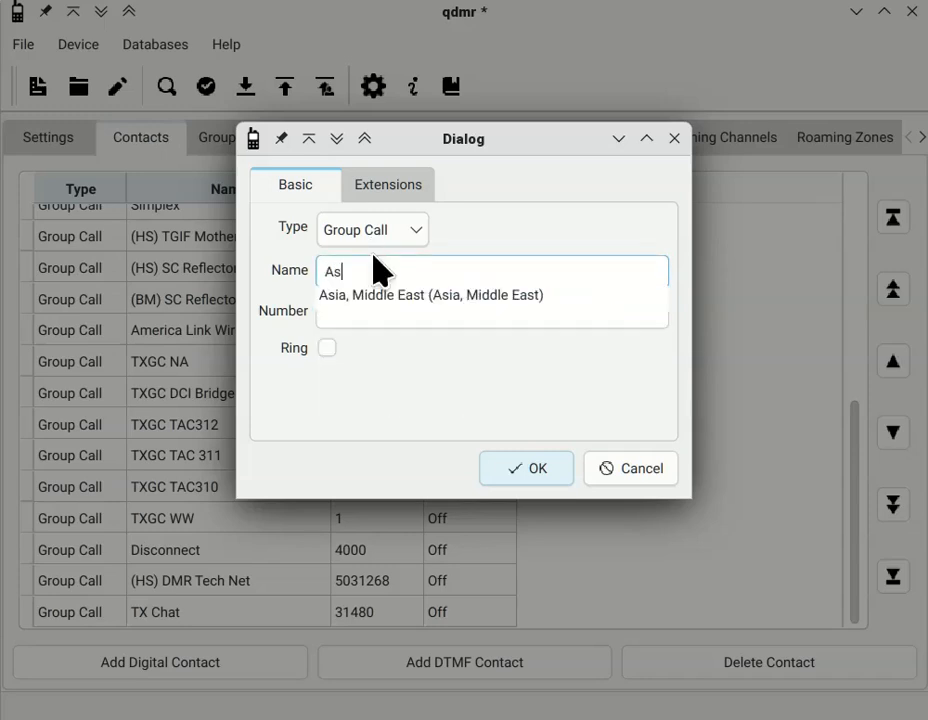
{"action": "left_click", "coordinate": [387, 295]}
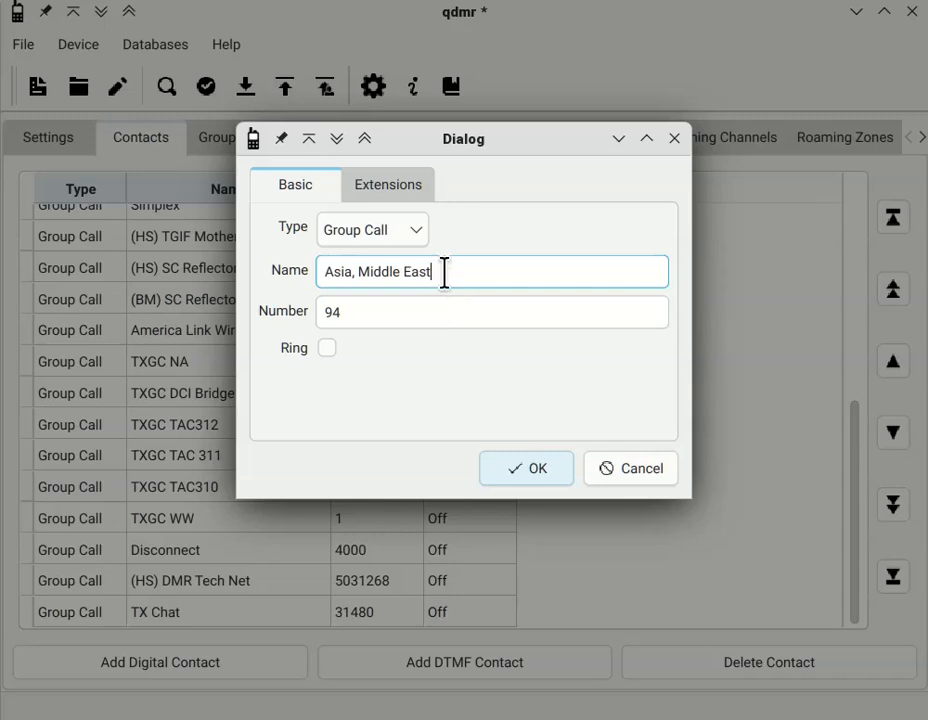
Clear both the name and the number of the new digital contact.
{"action": "left_click_drag", "start_coordinate": [445, 272], "coordinate": [257, 271]}
{"action": "key", "text": "BackSpace"}
{"action": "left_click_drag", "start_coordinate": [358, 315], "coordinate": [293, 313]}
{"action": "key", "text": "BackSpace"}
View the extensions available for the new digital contact and discard the contact.
{"action": "left_click", "coordinate": [402, 183]}
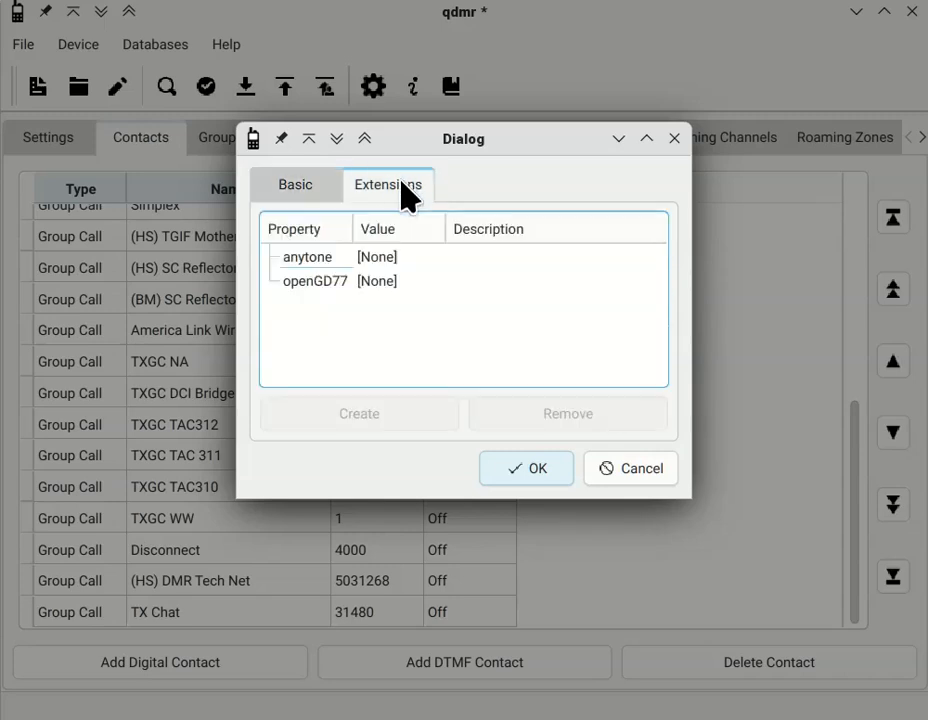
{"action": "left_click", "coordinate": [294, 283]}
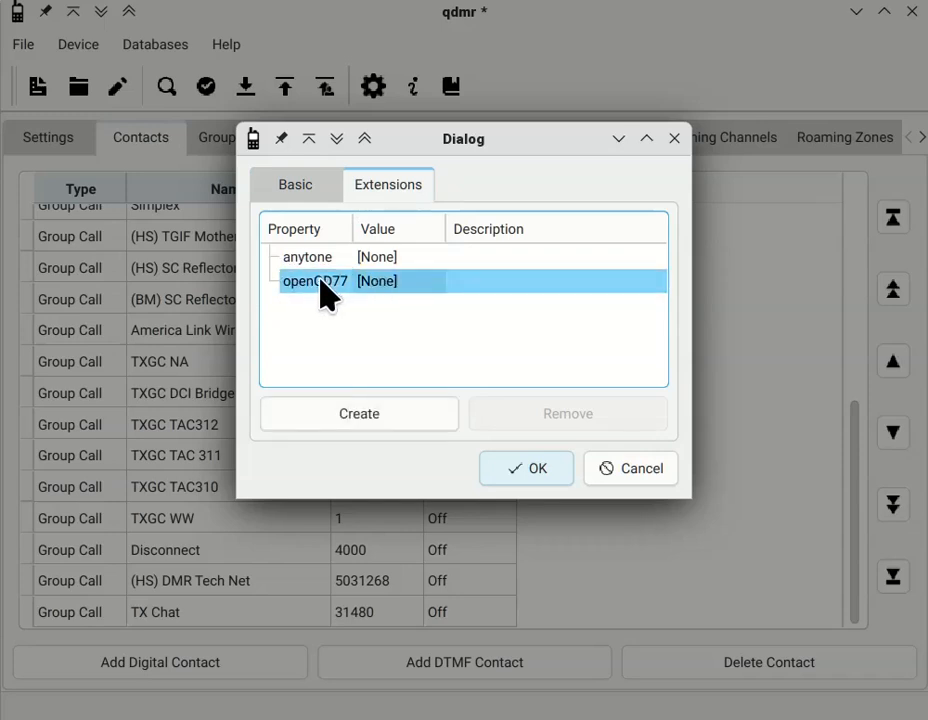
{"action": "left_click", "coordinate": [640, 476]}
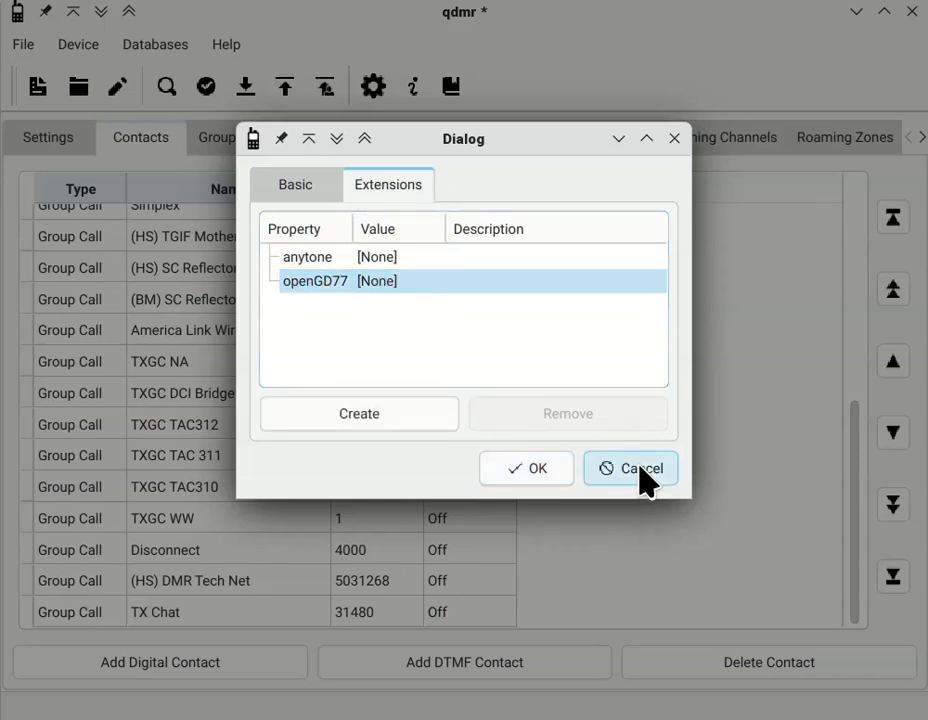
{"action": "scroll", "coordinate": [272, 428], "scroll_direction": "up", "scroll_amount": 3}
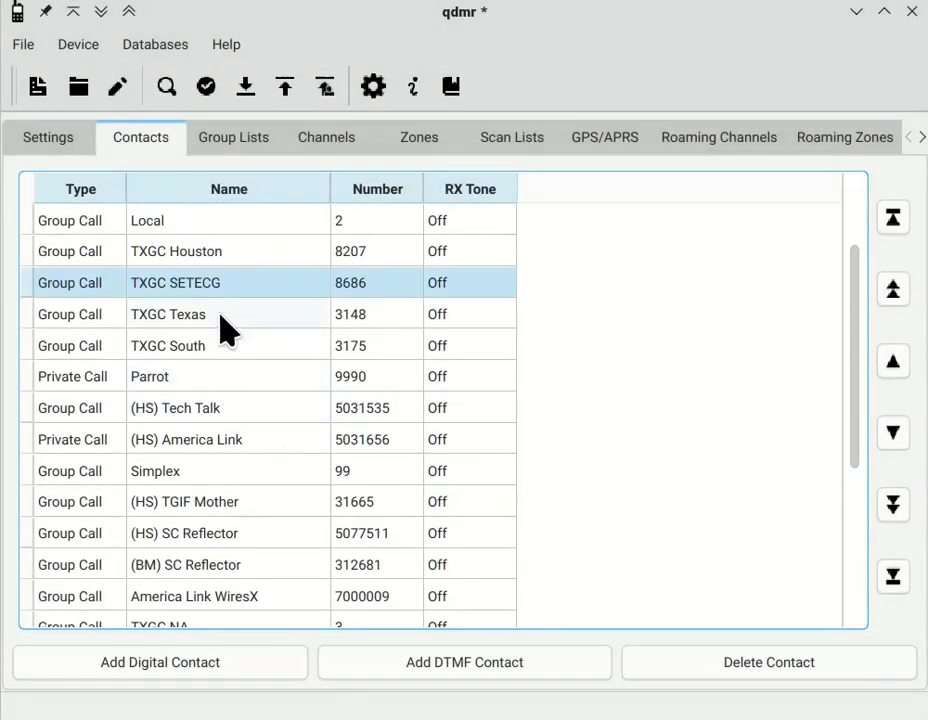
Inspect the OpenGD77 time slot extension of the TXGC SETECG contact, close it without changes and return to the start of the contact list.
{"action": "double_click", "coordinate": [224, 284]}
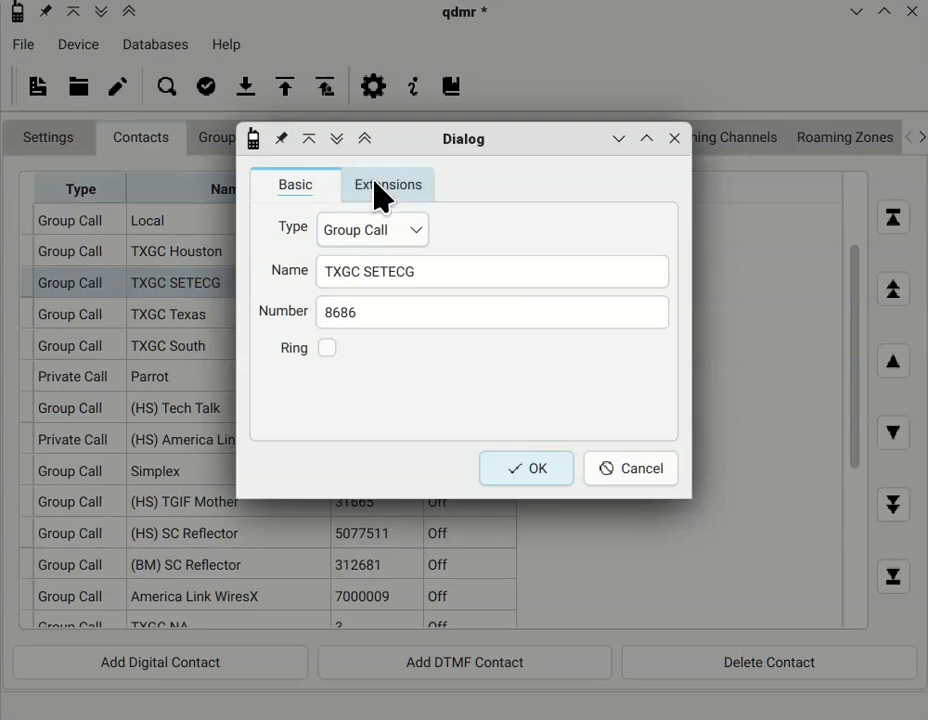
{"action": "left_click", "coordinate": [376, 186]}
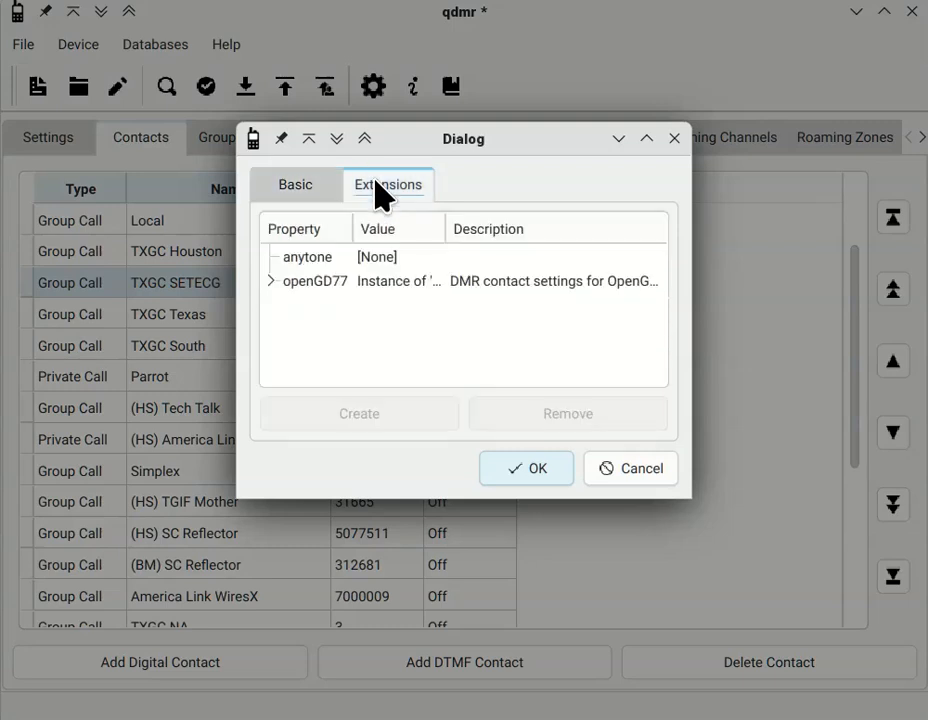
{"action": "left_click", "coordinate": [268, 282]}
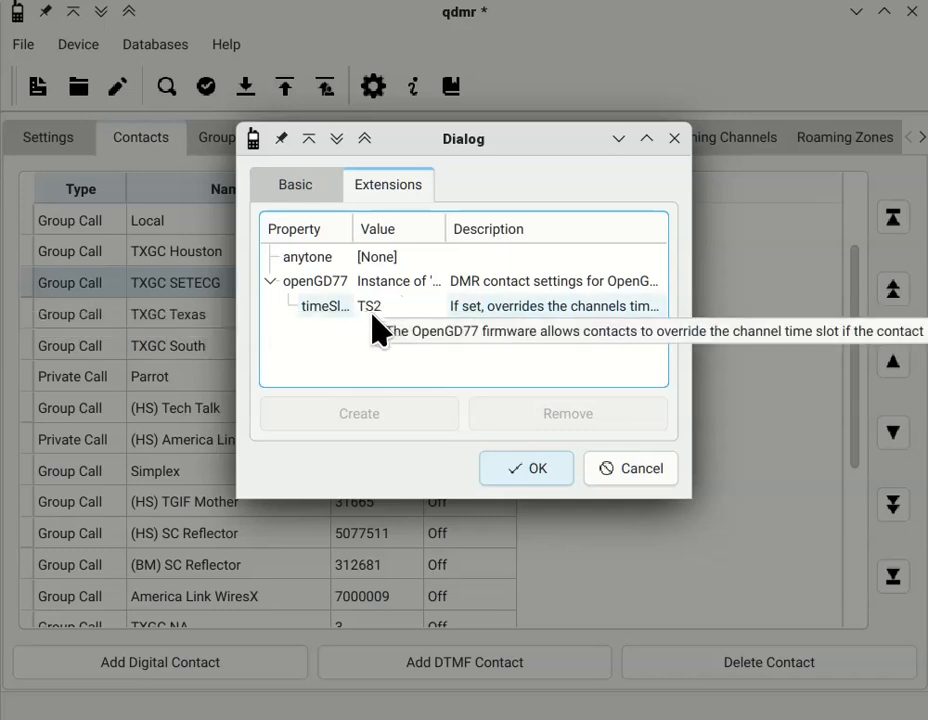
{"action": "left_click", "coordinate": [626, 472]}
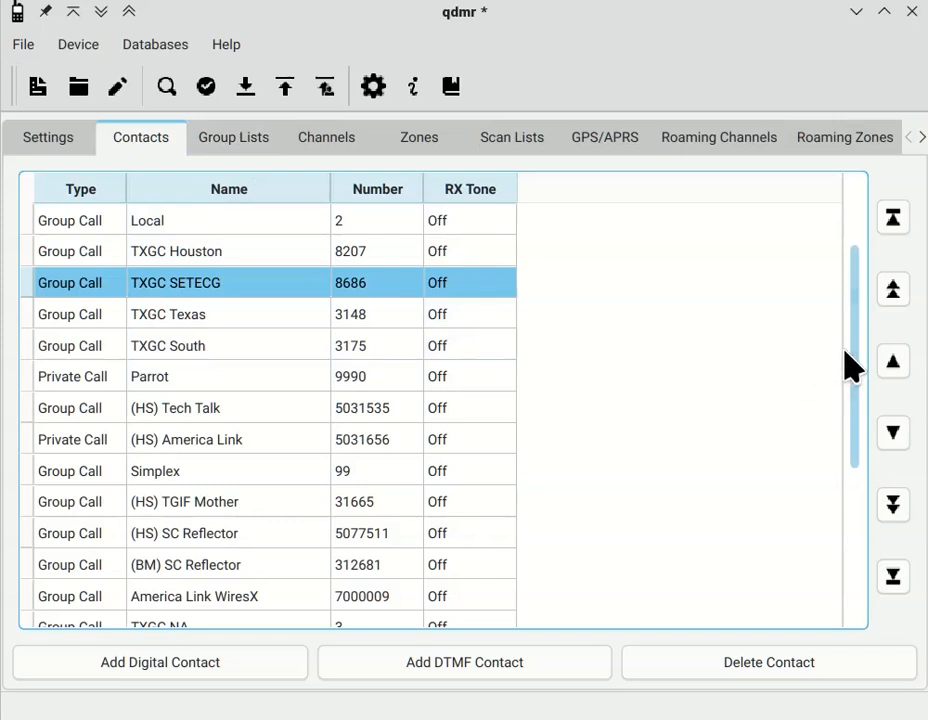
{"action": "left_click_drag", "start_coordinate": [856, 350], "coordinate": [812, 275]}
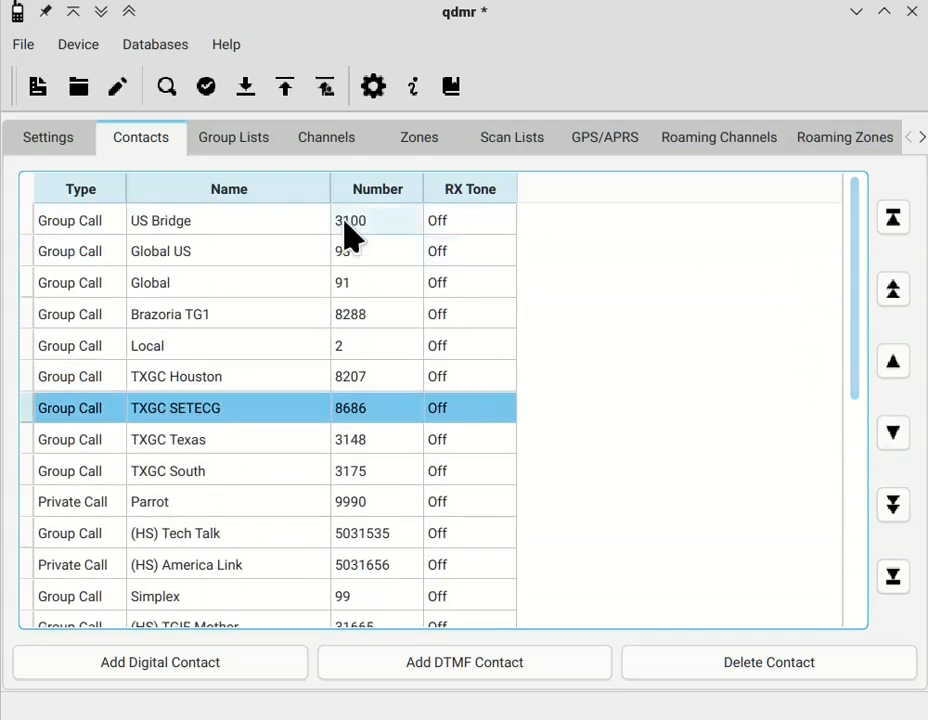
Open the HOTSPOTTGS group list and review its member contacts.
{"action": "left_click", "coordinate": [220, 142]}
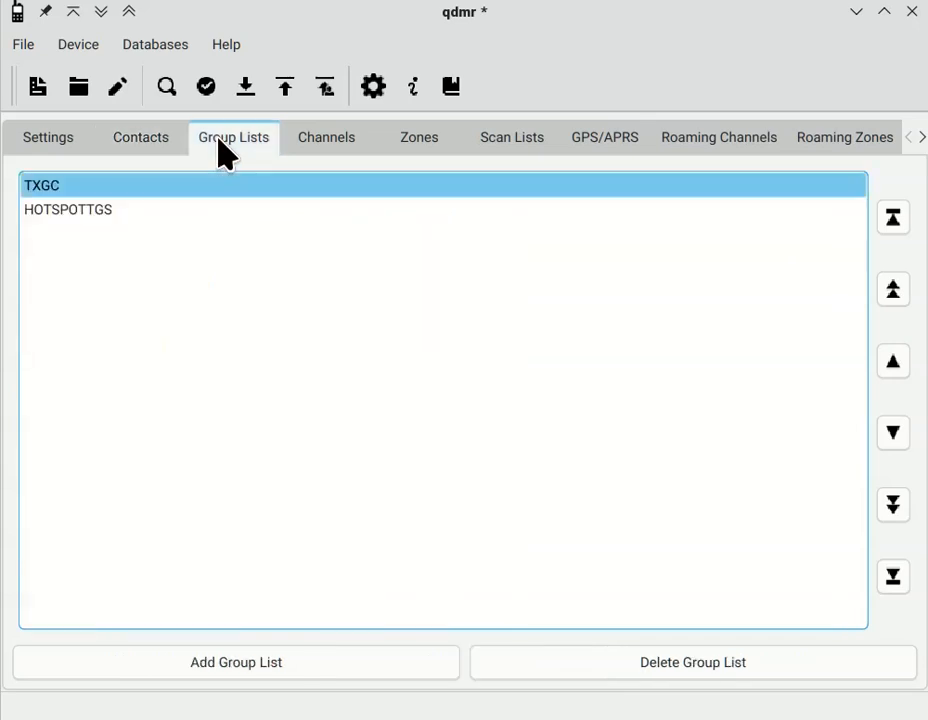
{"action": "double_click", "coordinate": [55, 217]}
{"action": "left_click_drag", "start_coordinate": [626, 228], "coordinate": [618, 179]}
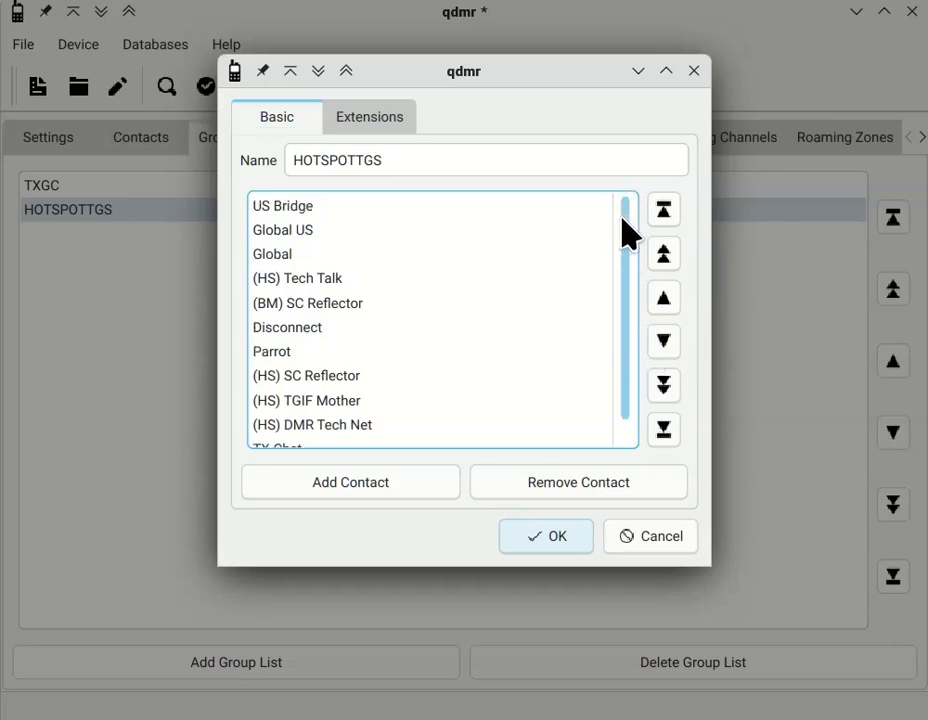
{"action": "left_click_drag", "start_coordinate": [622, 232], "coordinate": [645, 313]}
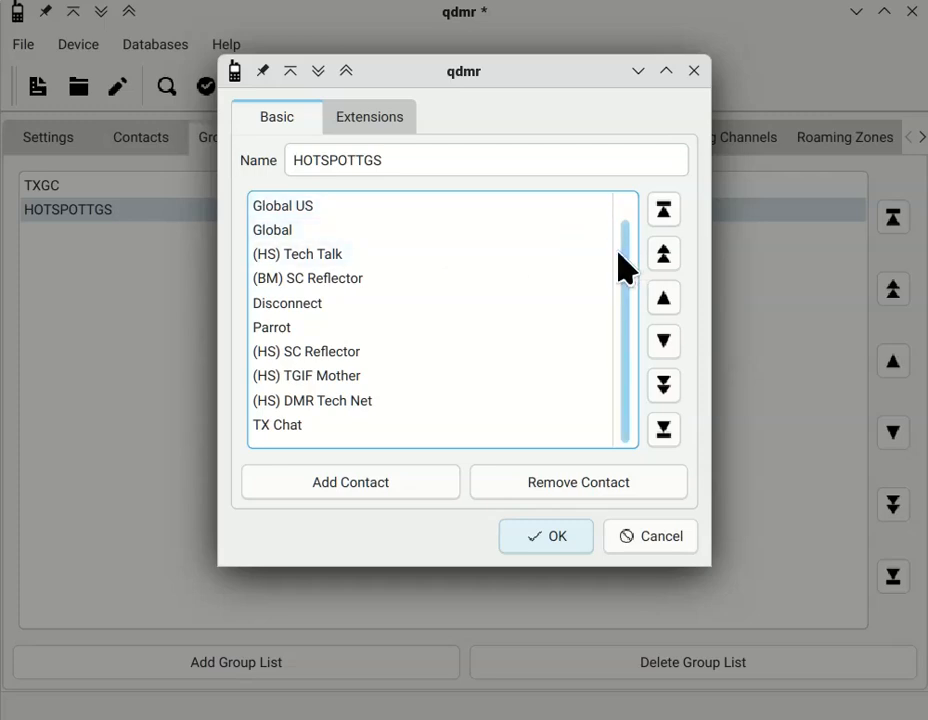
{"action": "left_click_drag", "start_coordinate": [618, 252], "coordinate": [628, 307]}
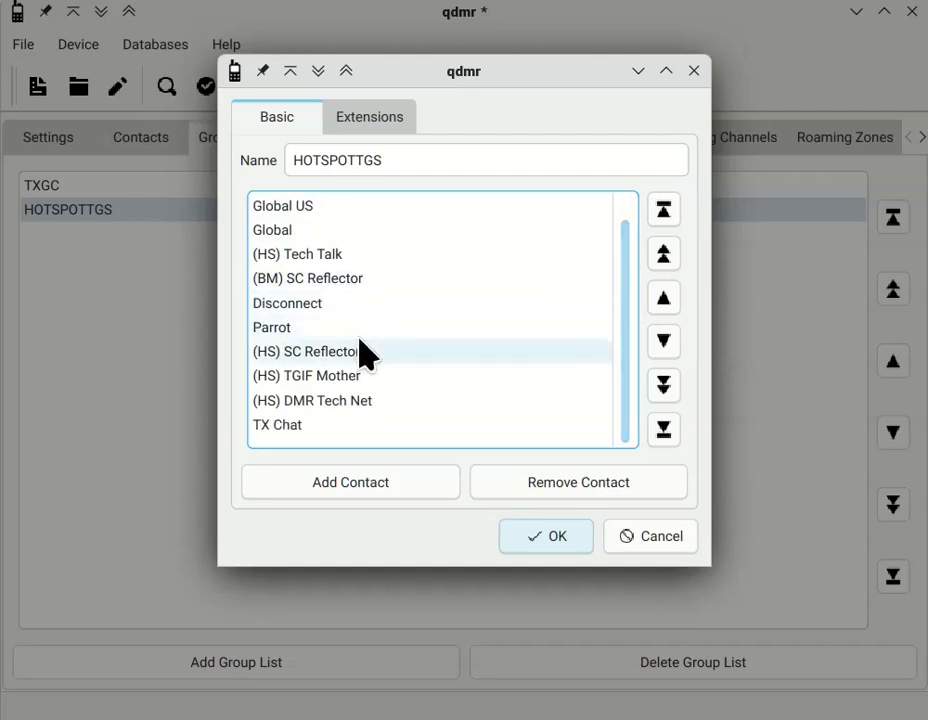
{"action": "left_click", "coordinate": [385, 235]}
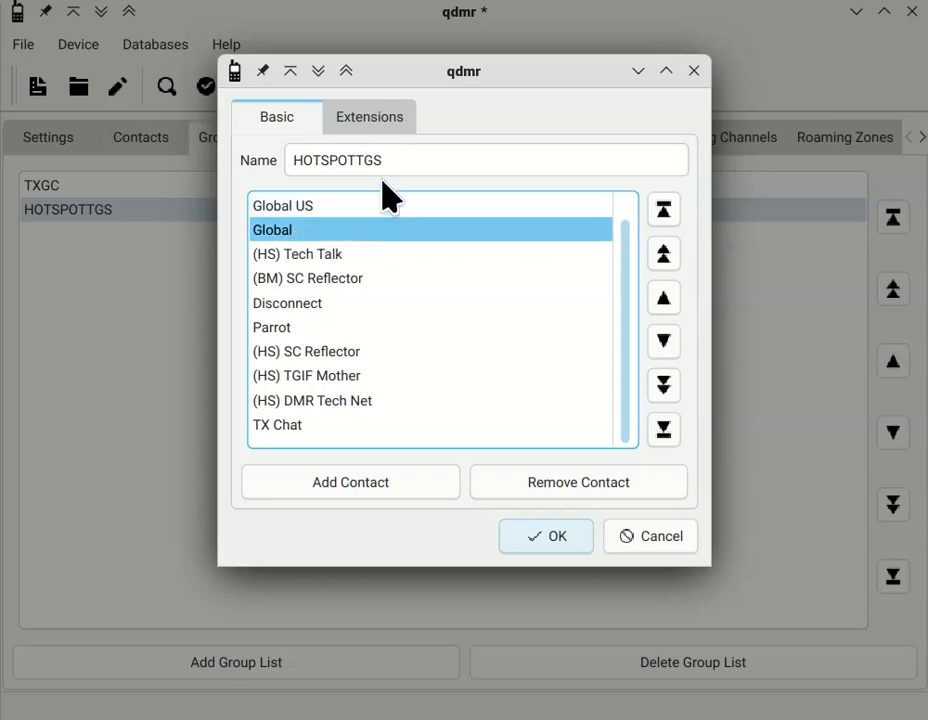
Check the extensions of the HOTSPOTTGS group list and close it without saving changes.
{"action": "left_click", "coordinate": [372, 120]}
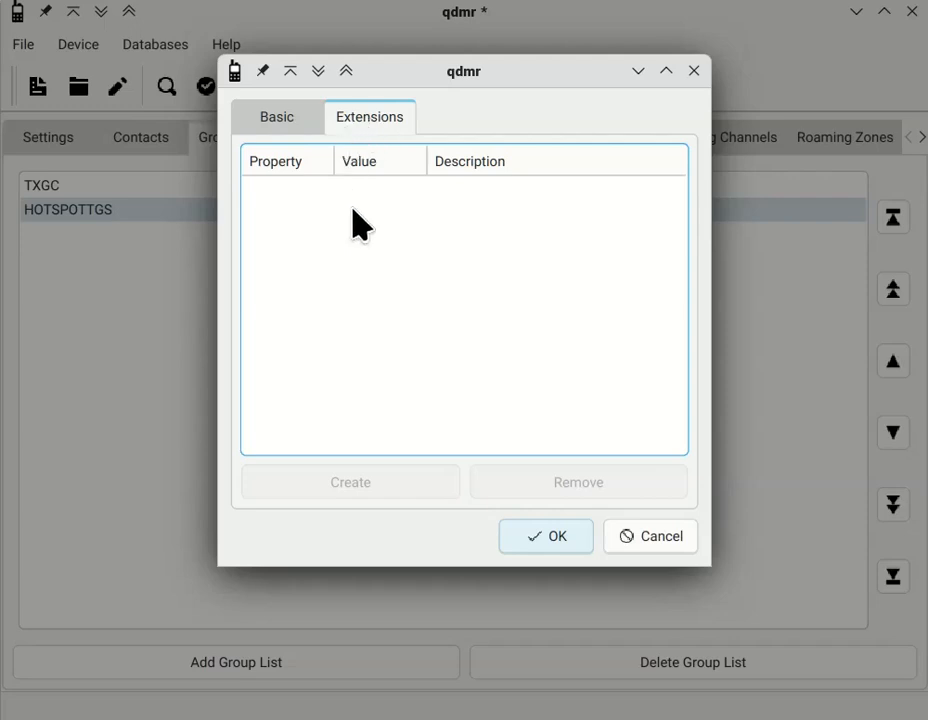
{"action": "left_click", "coordinate": [285, 117]}
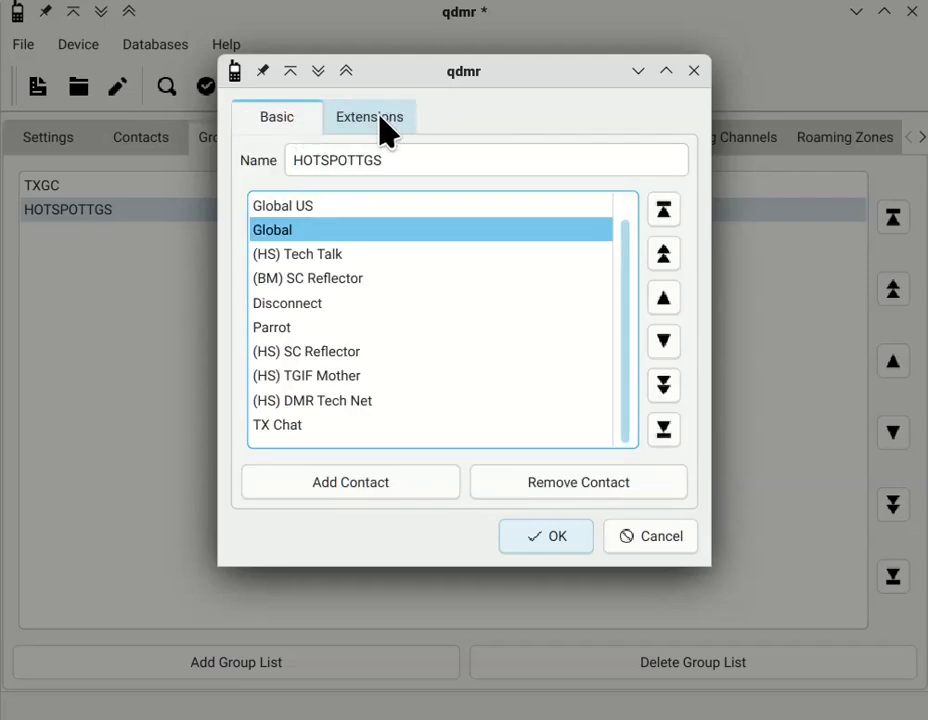
{"action": "left_click", "coordinate": [655, 538]}
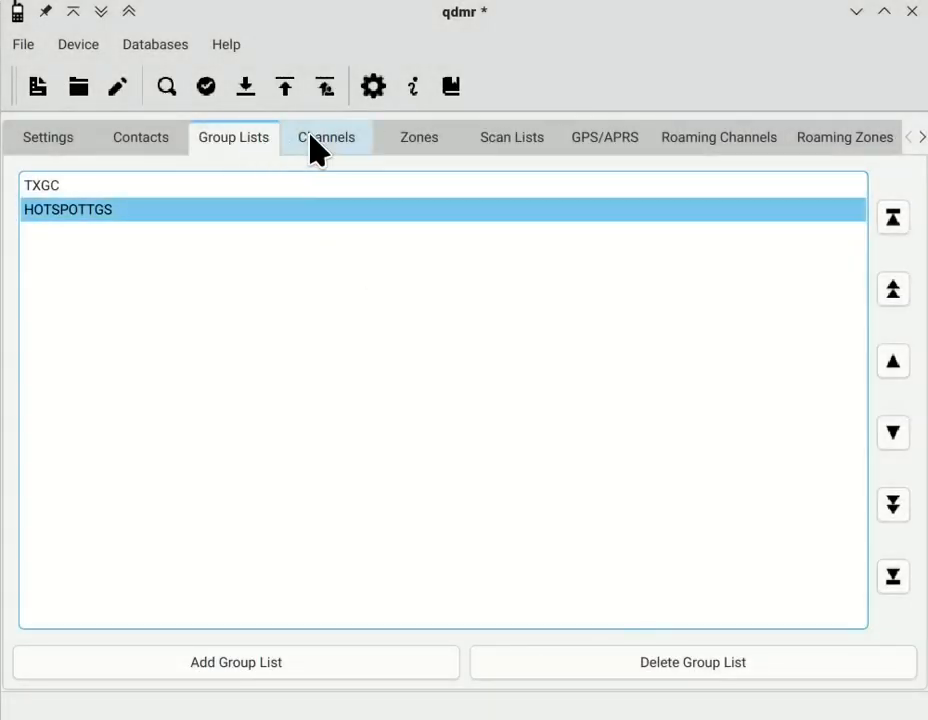
Open the HOTSPOT12 digital channel for editing and review its basic settings, including the TX Admit options.
{"action": "left_click", "coordinate": [316, 150]}
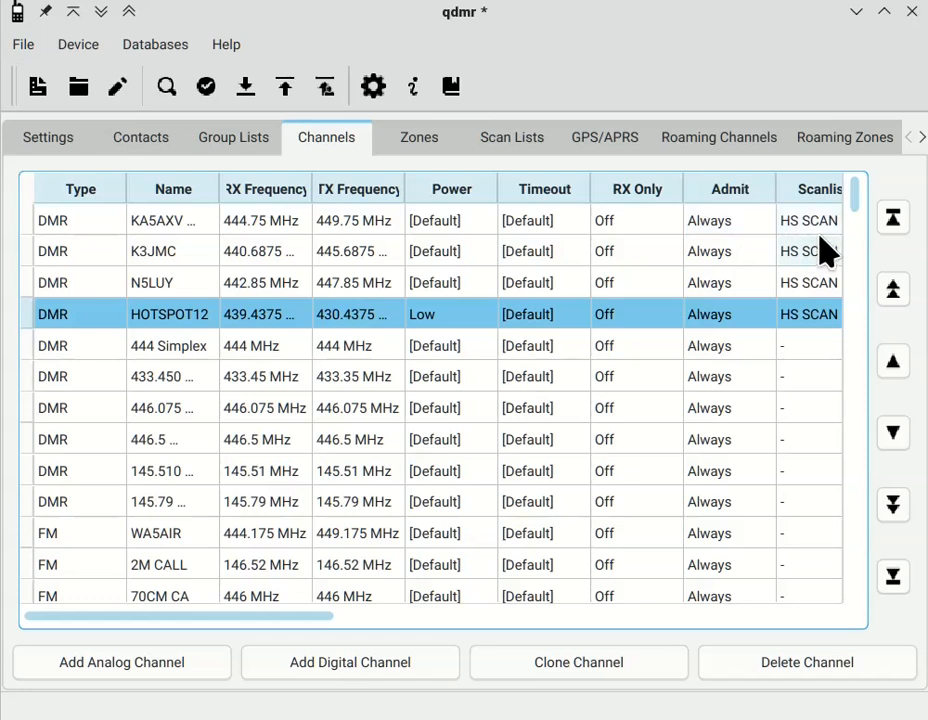
{"action": "mouse_move", "coordinate": [856, 200]}
{"action": "left_mouse_down"}
{"action": "mouse_move", "coordinate": [861, 231]}
{"action": "mouse_move", "coordinate": [861, 196]}
{"action": "left_mouse_up"}
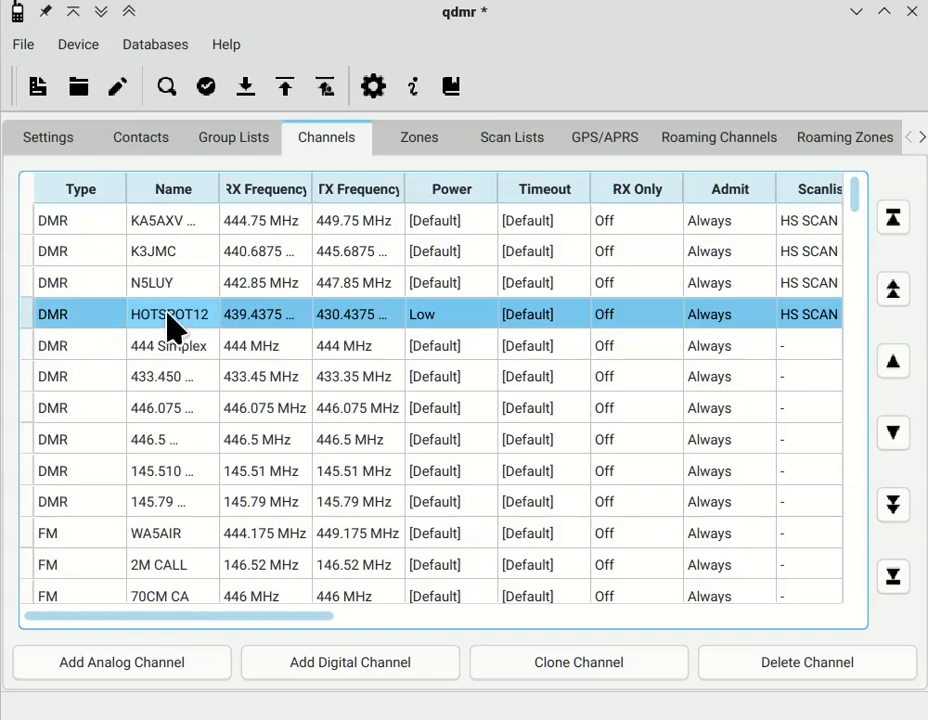
{"action": "double_click", "coordinate": [69, 310]}
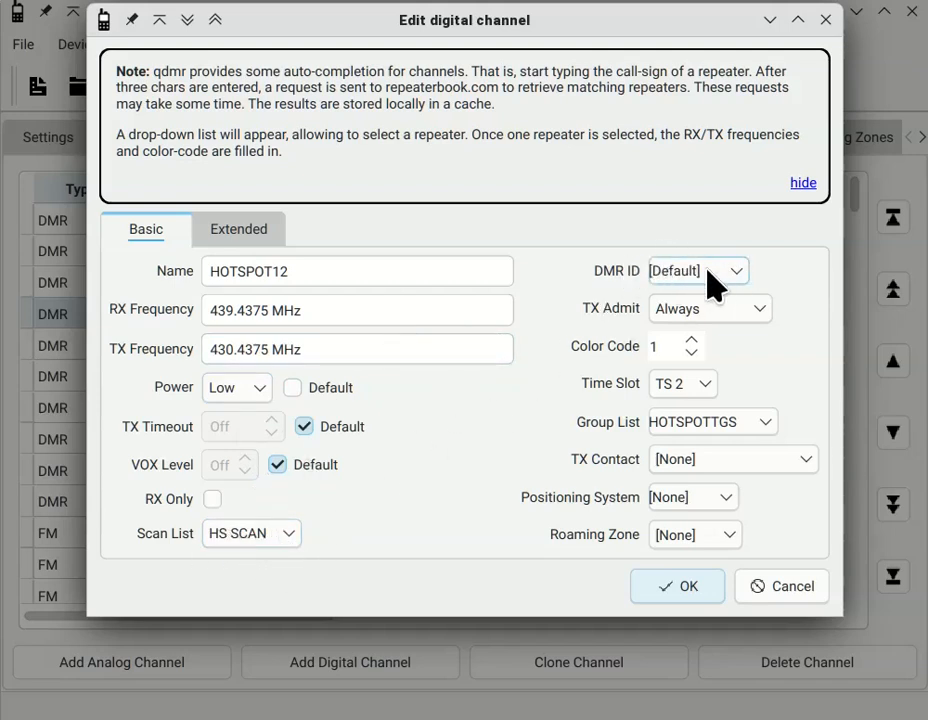
{"action": "left_click", "coordinate": [757, 312]}
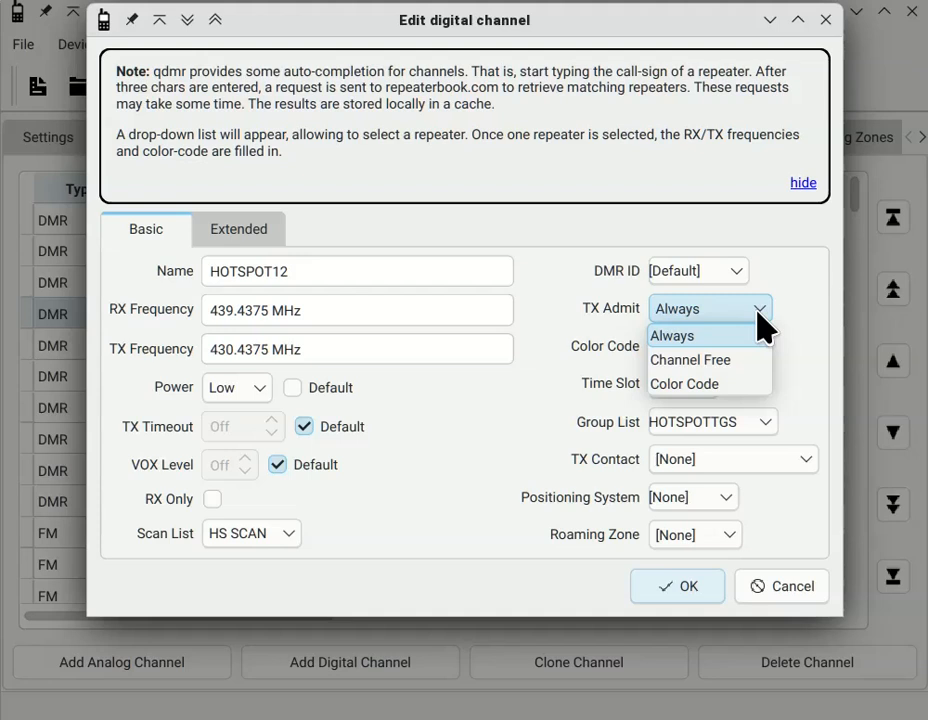
{"action": "left_click", "coordinate": [787, 316]}
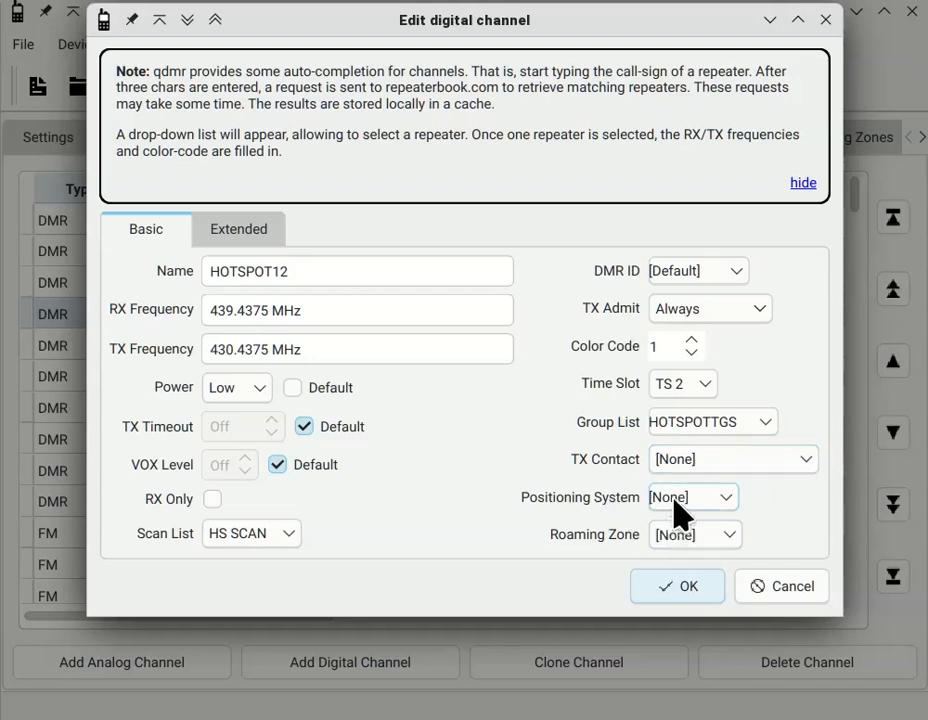
Examine the OpenGD77 extended properties of the HOTSPOT12 channel and close the channel without saving changes.
{"action": "left_click", "coordinate": [225, 240]}
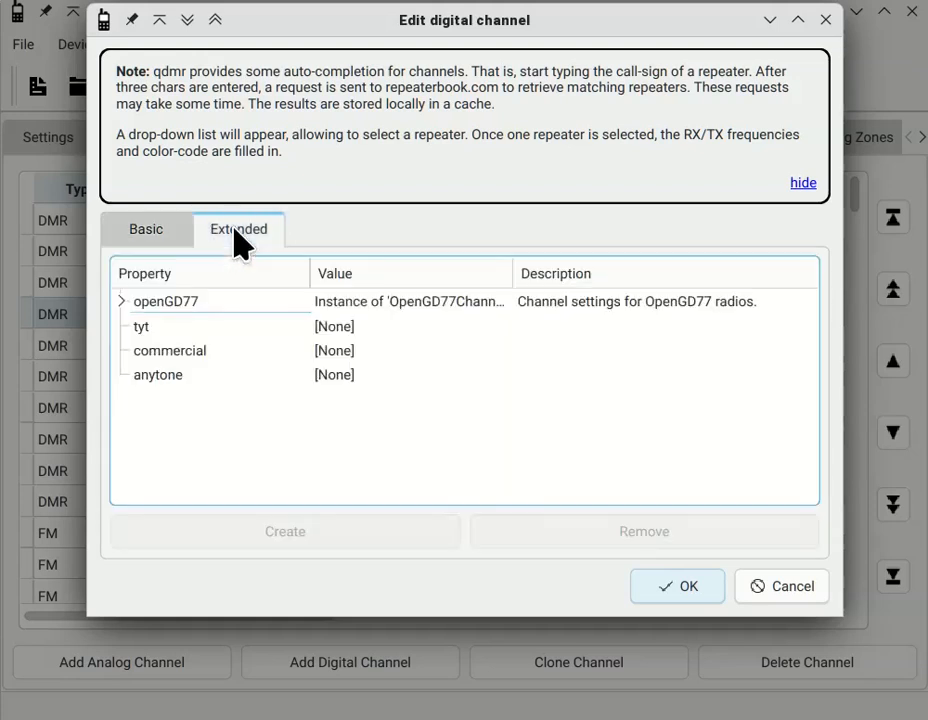
{"action": "left_click", "coordinate": [121, 300]}
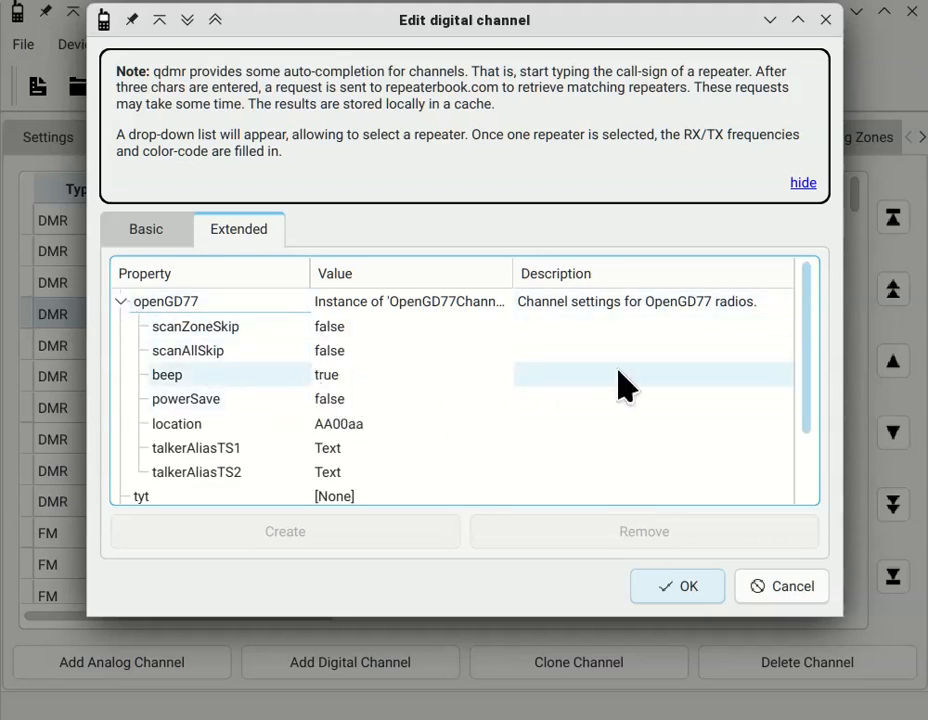
{"action": "left_click_drag", "start_coordinate": [806, 338], "coordinate": [808, 351]}
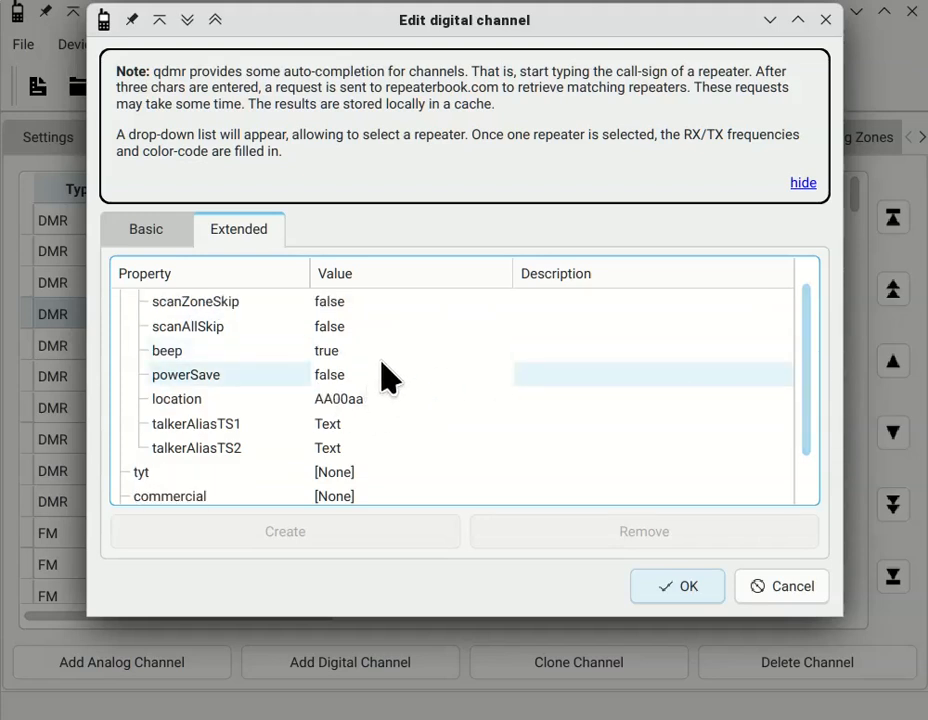
{"action": "left_click", "coordinate": [164, 232]}
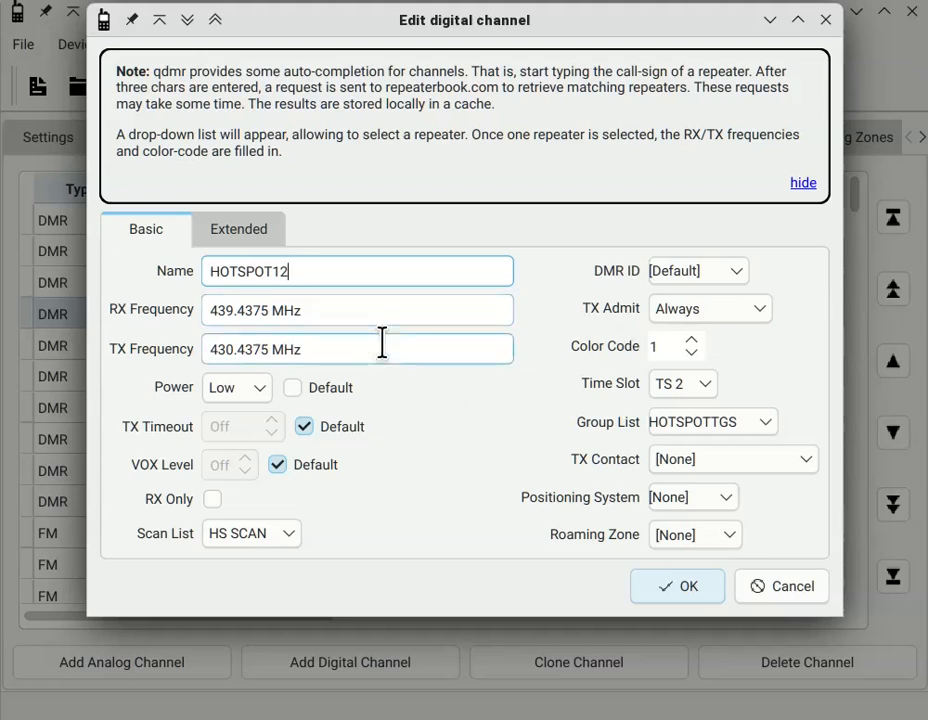
{"action": "left_click", "coordinate": [783, 599]}
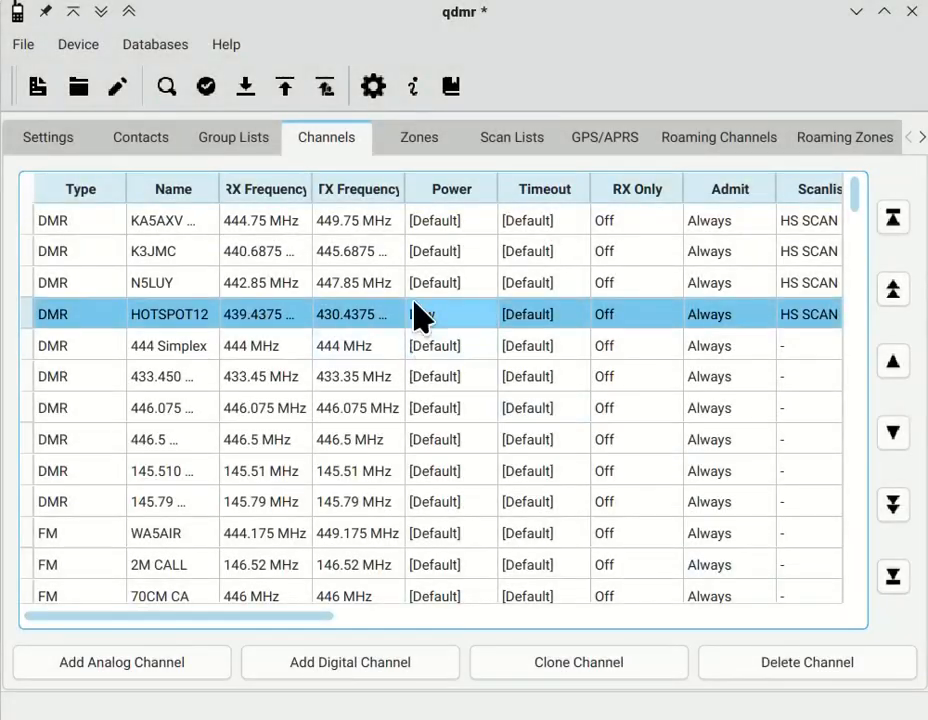
Start a new zone, view its extensions and its A and B channel lists, and discard it.
{"action": "left_click", "coordinate": [438, 145]}
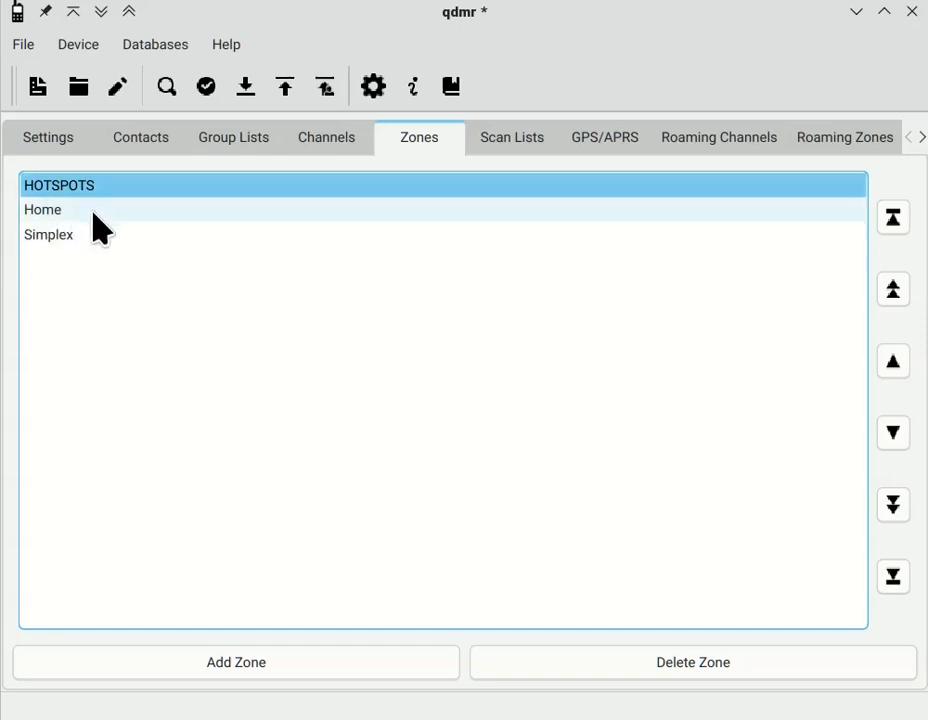
{"action": "left_click", "coordinate": [271, 667]}
{"action": "left_click", "coordinate": [435, 275]}
{"action": "left_click", "coordinate": [311, 56]}
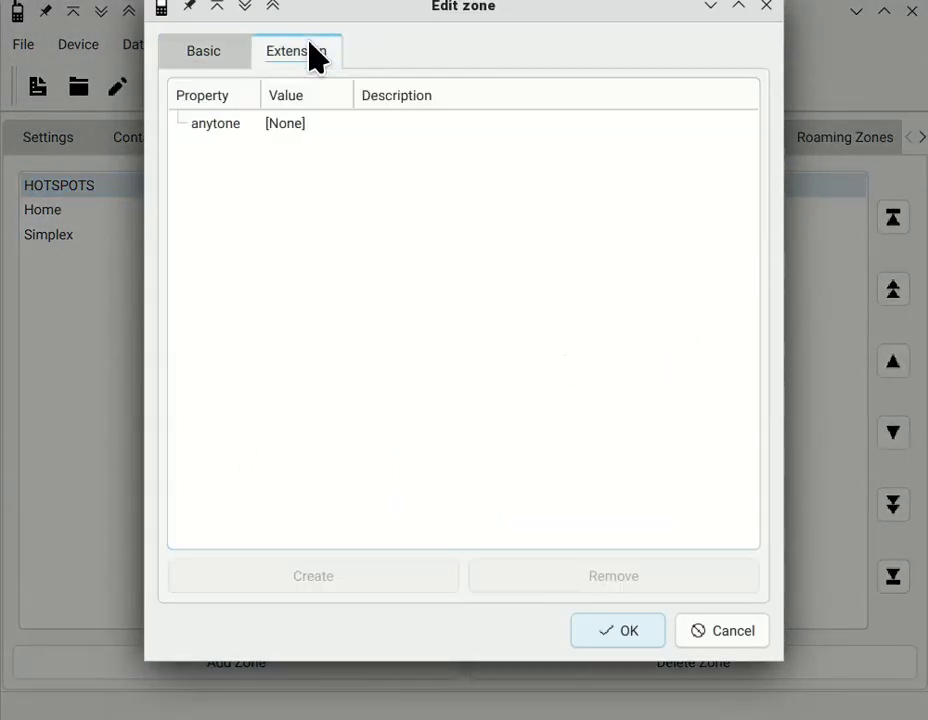
{"action": "left_click", "coordinate": [203, 52]}
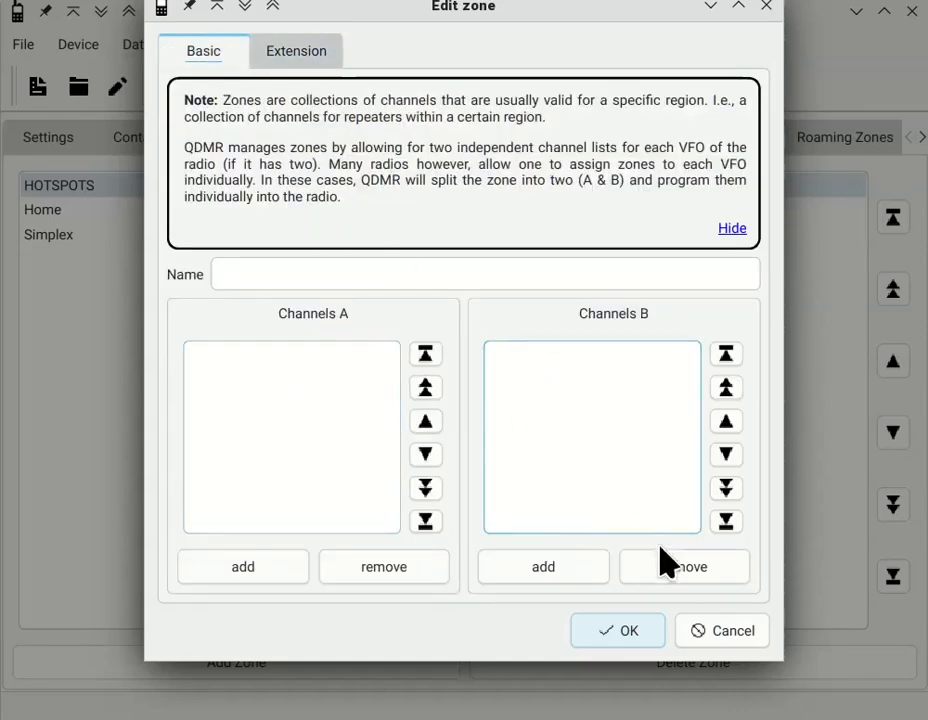
{"action": "left_click", "coordinate": [737, 631]}
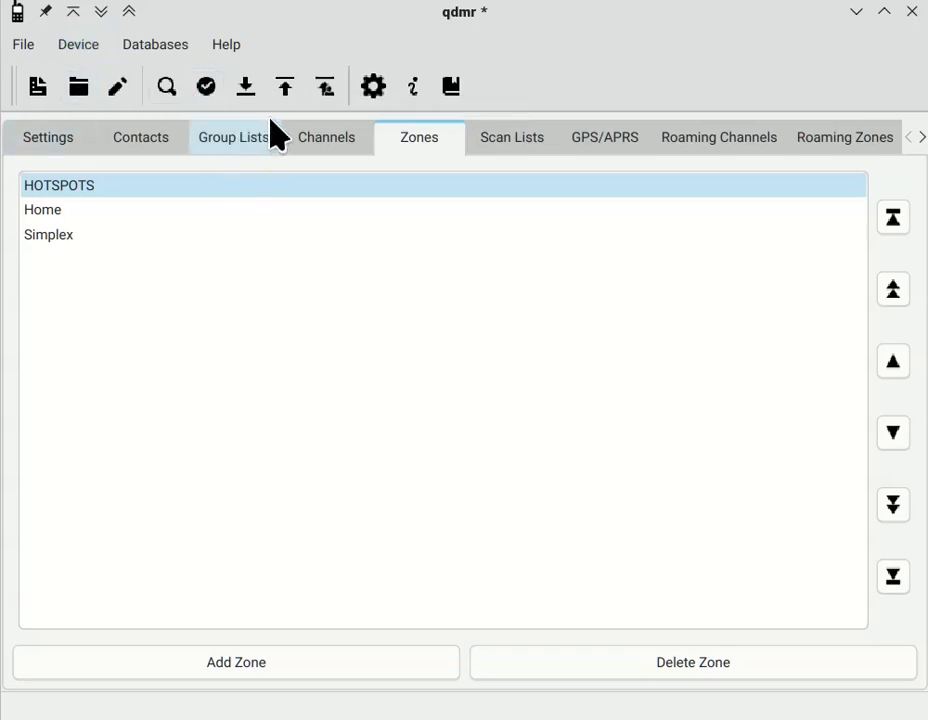
Review the application's data source, programming and extension settings and close them without changes.
{"action": "left_click", "coordinate": [373, 88]}
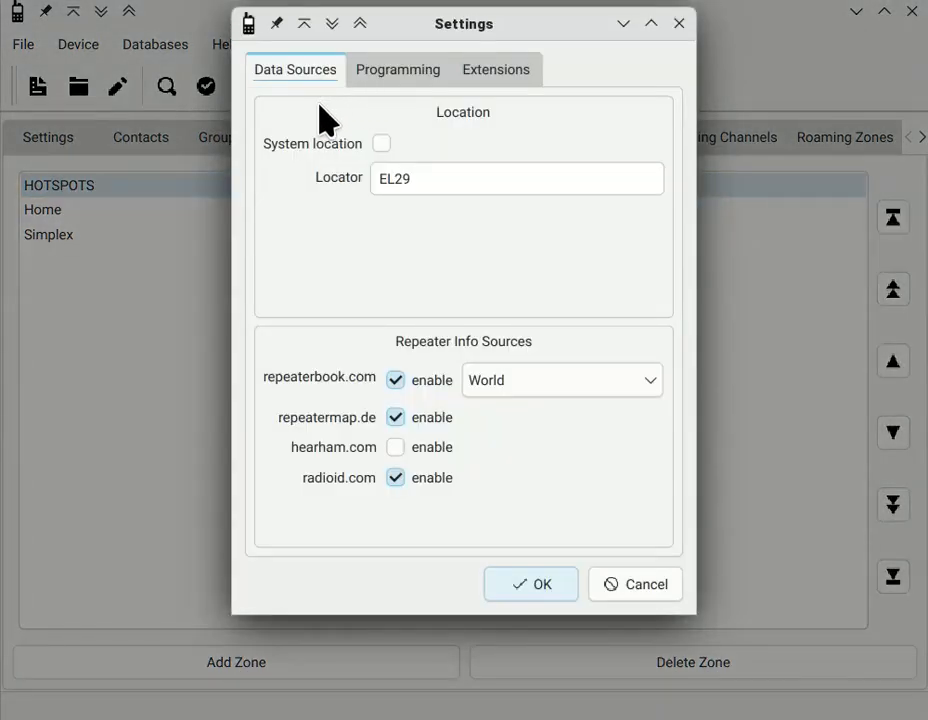
{"action": "left_click", "coordinate": [416, 72]}
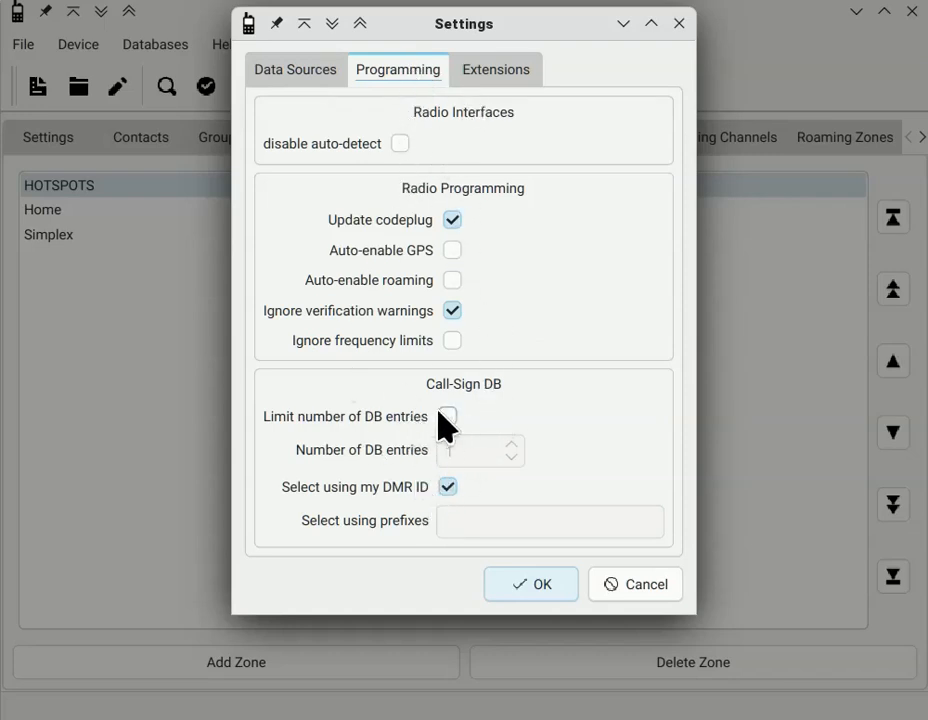
{"action": "left_click", "coordinate": [497, 72]}
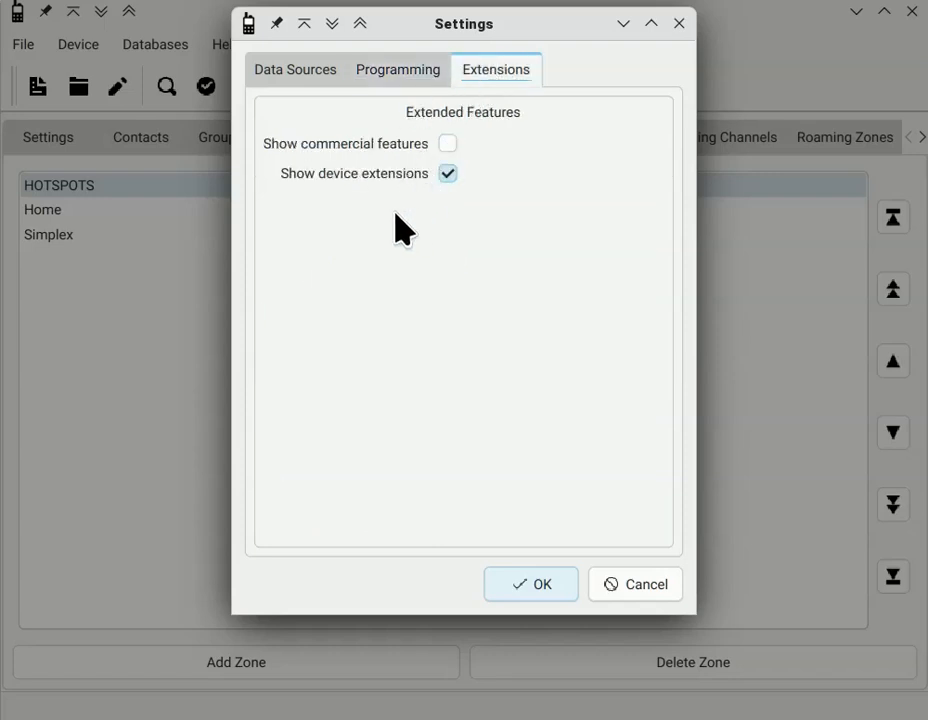
{"action": "left_click", "coordinate": [609, 596]}
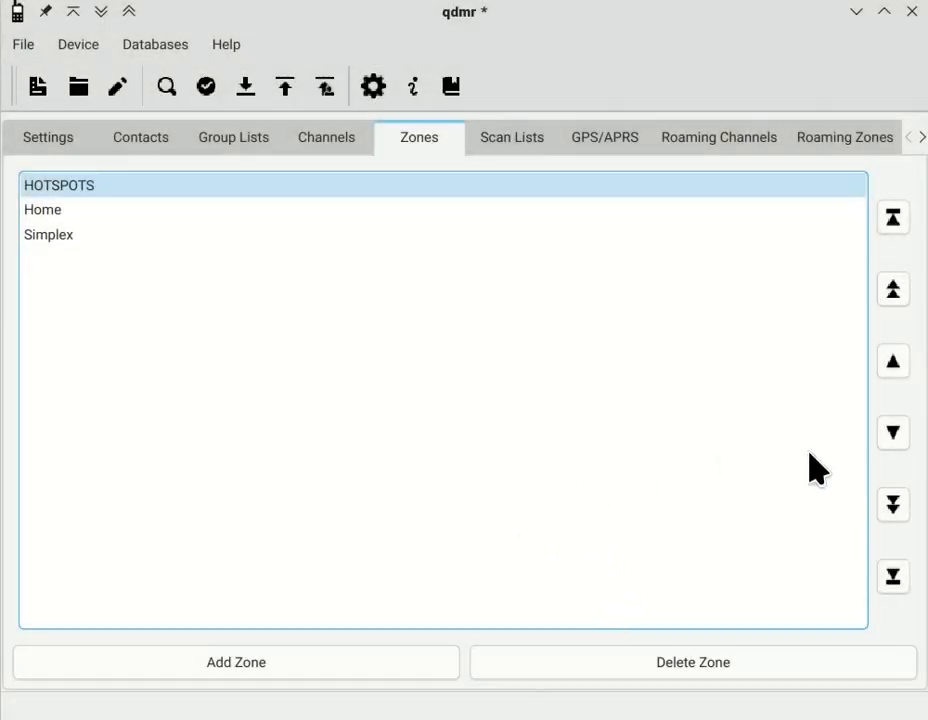